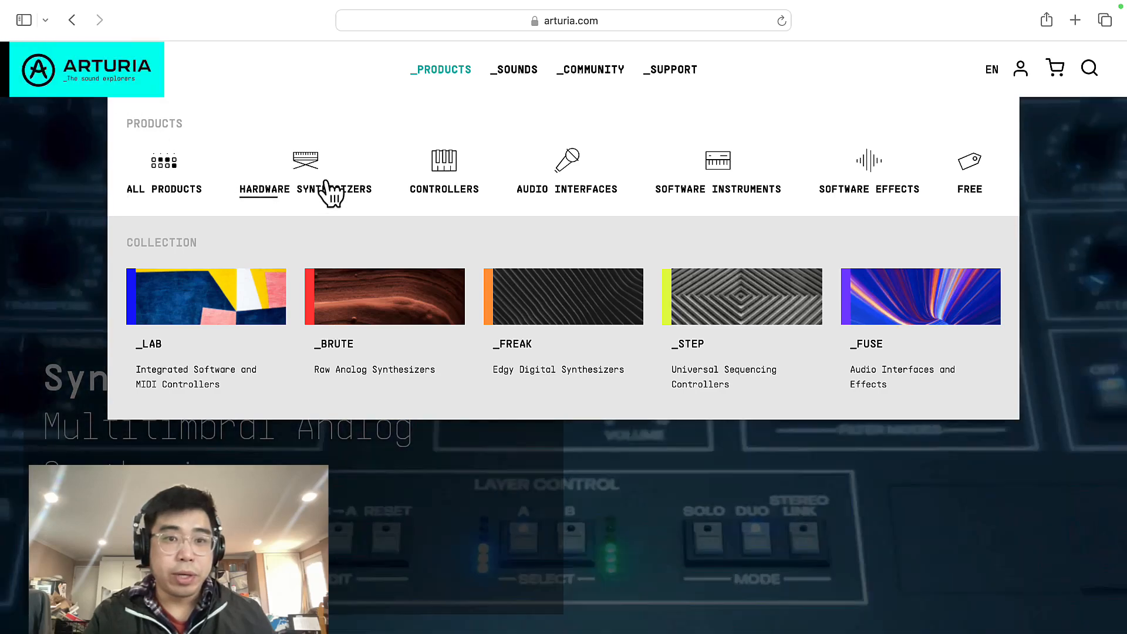
- Look through Arturia's software instruments page down to the V Collection X offer
click(727, 176)
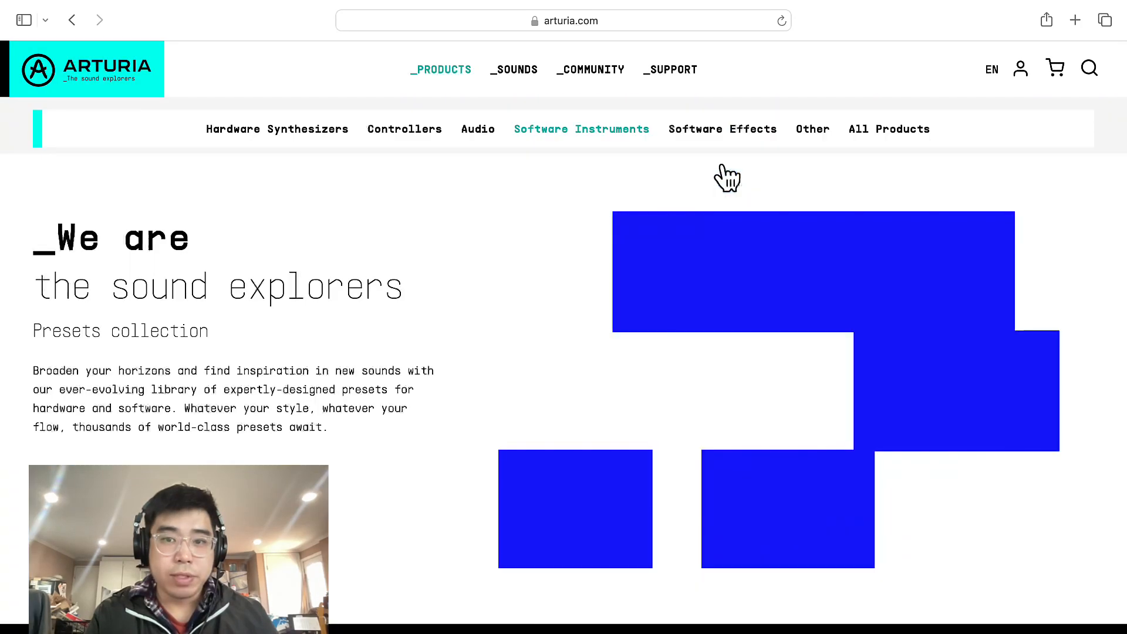
scroll(502, 385, down, 1)
scroll(503, 386, down, 5)
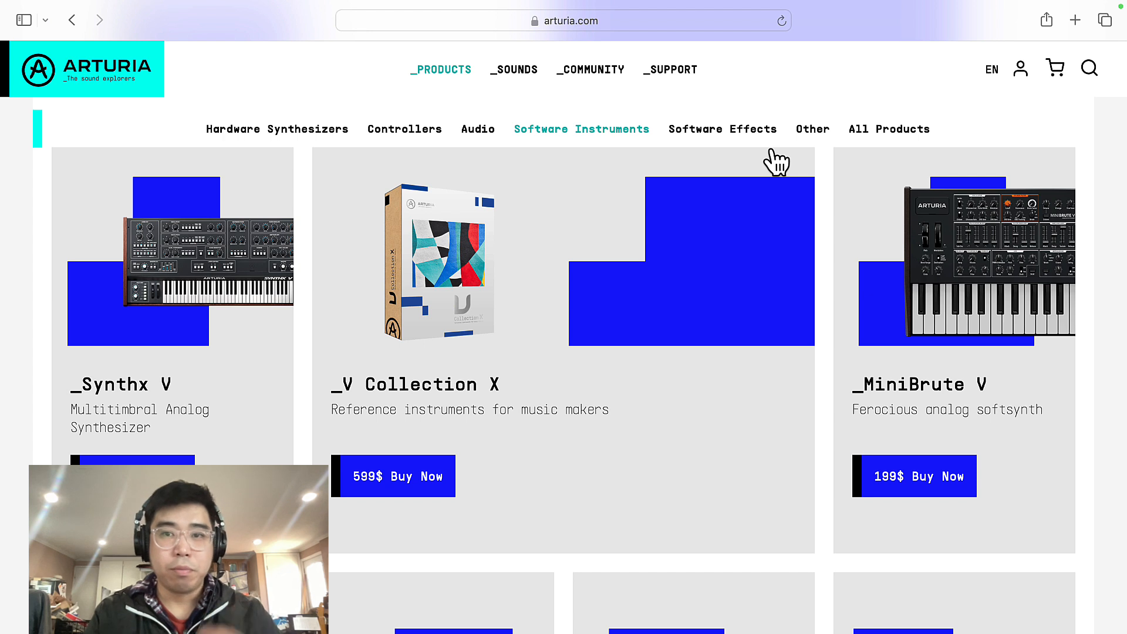
click(801, 9)
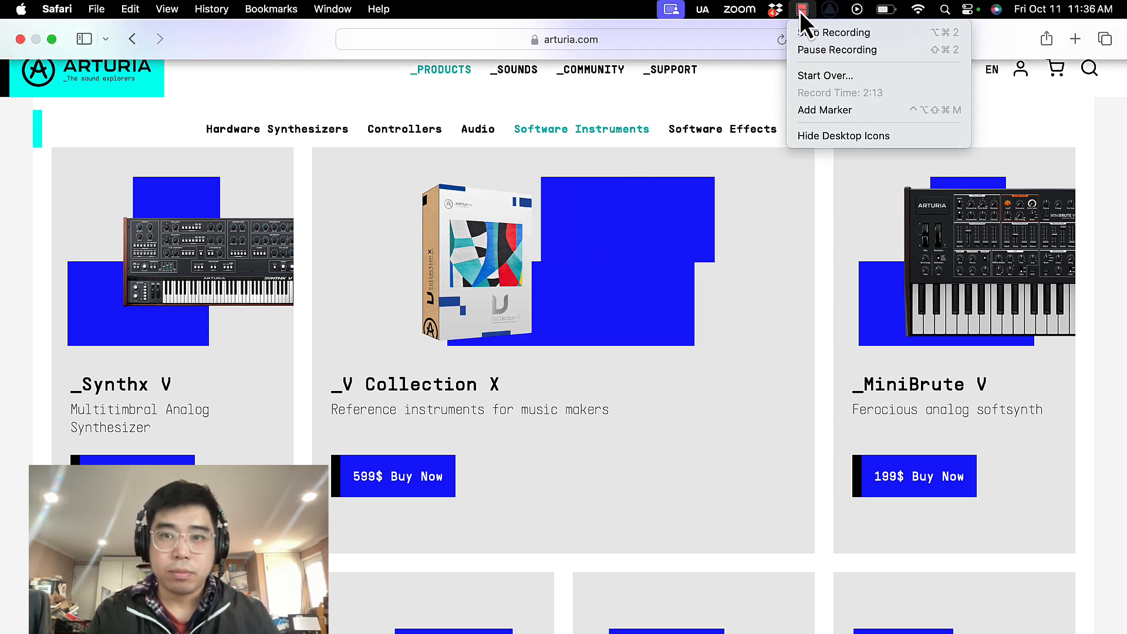
click(812, 48)
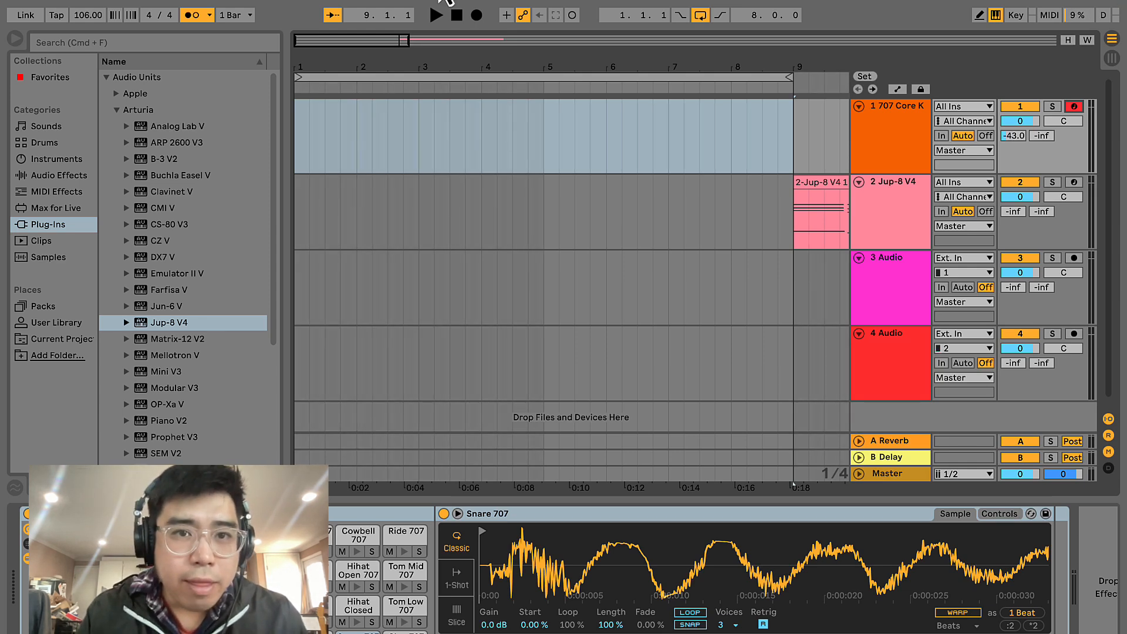
- Check which version and edition of Ableton Live is installed, then dismiss the version information
mouse_move(421, 3)
click(296, 13)
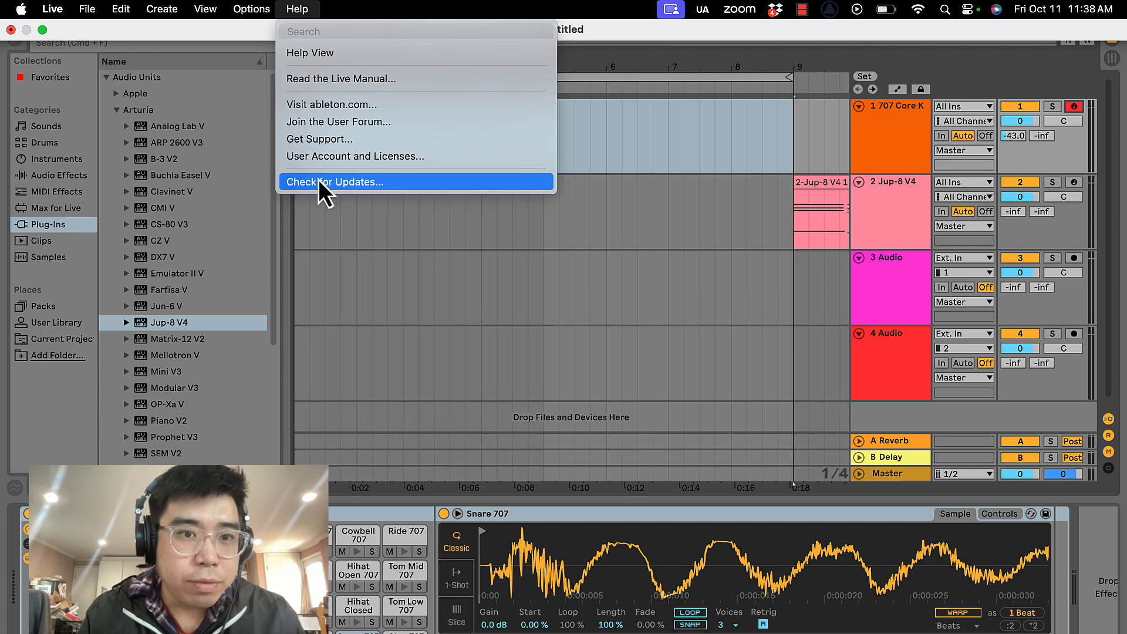
mouse_move(75, 8)
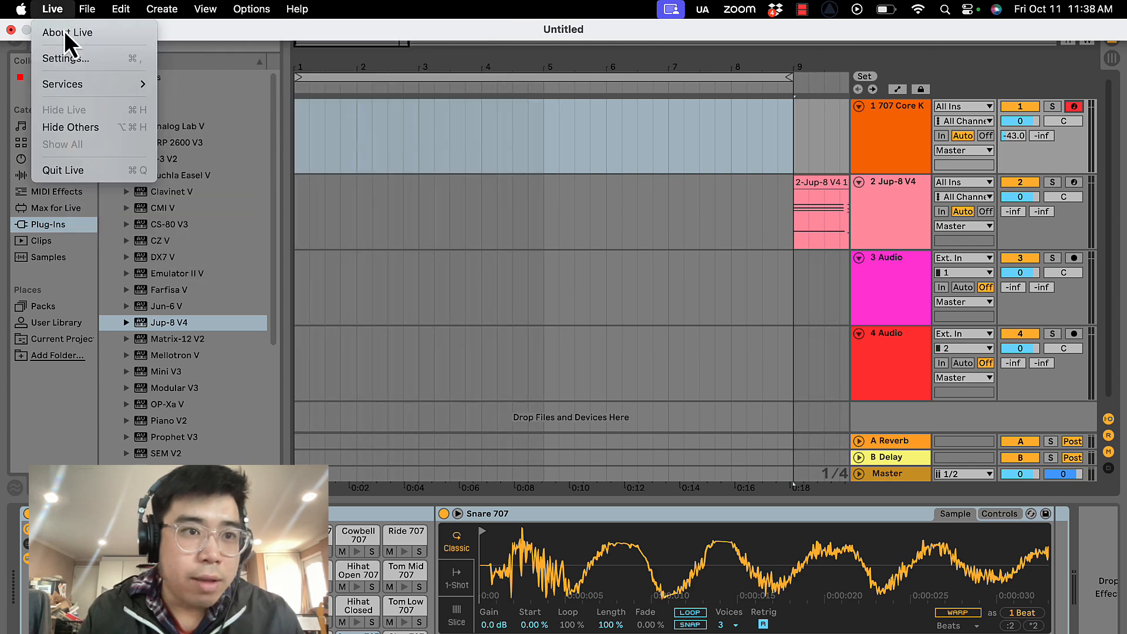
click(58, 35)
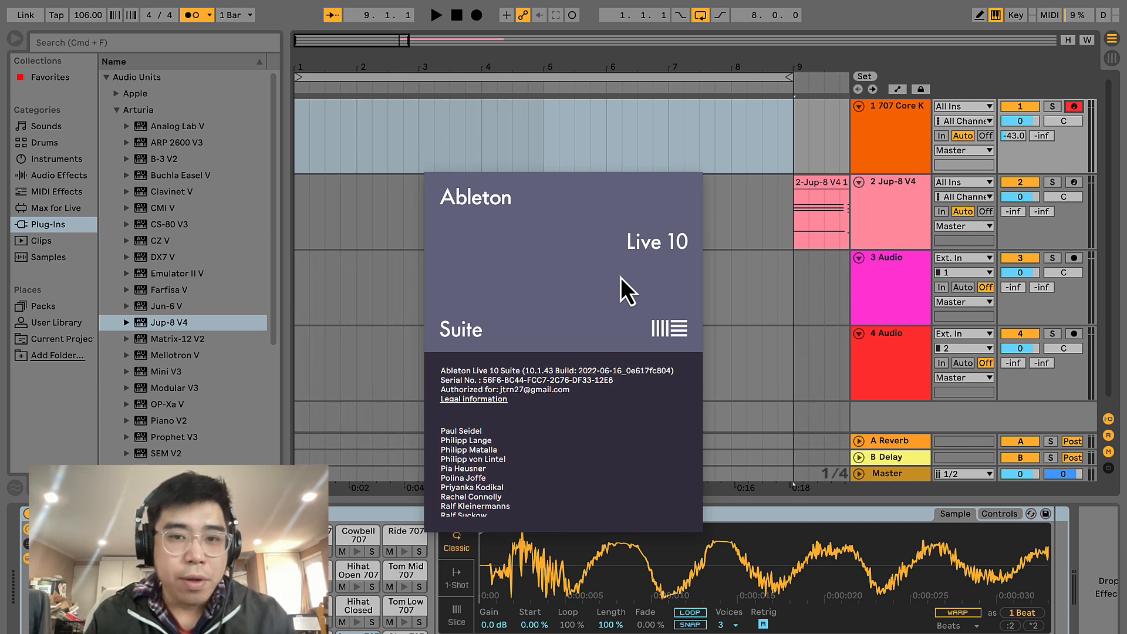
click(541, 165)
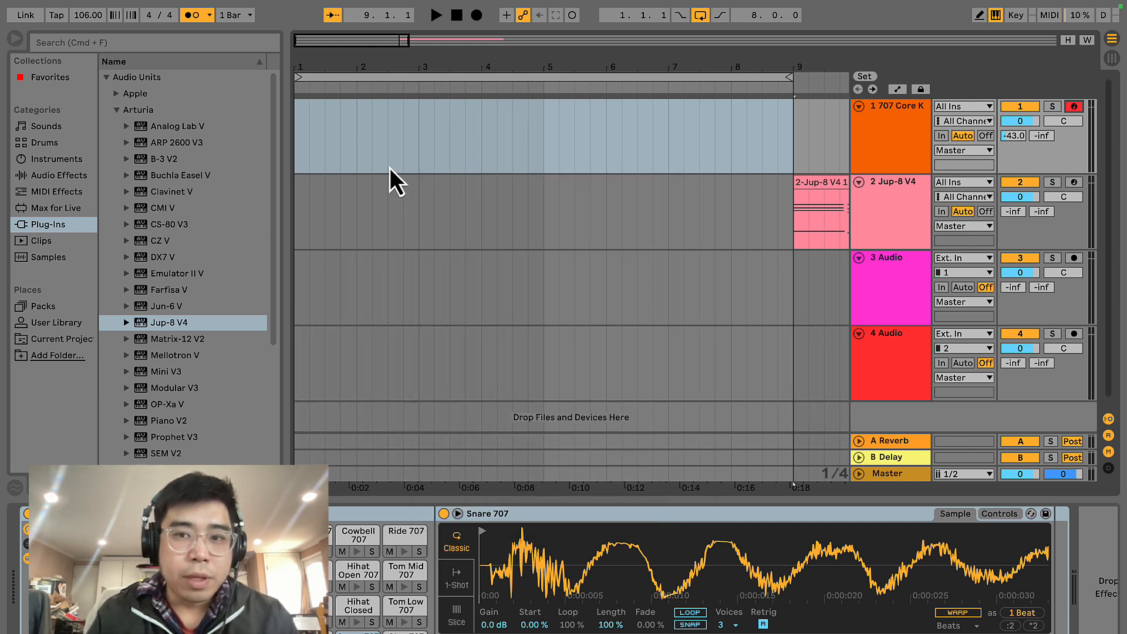
- Audition the 606, 707, 808, 909 and C78 Core Kits among the available drum kits
click(53, 141)
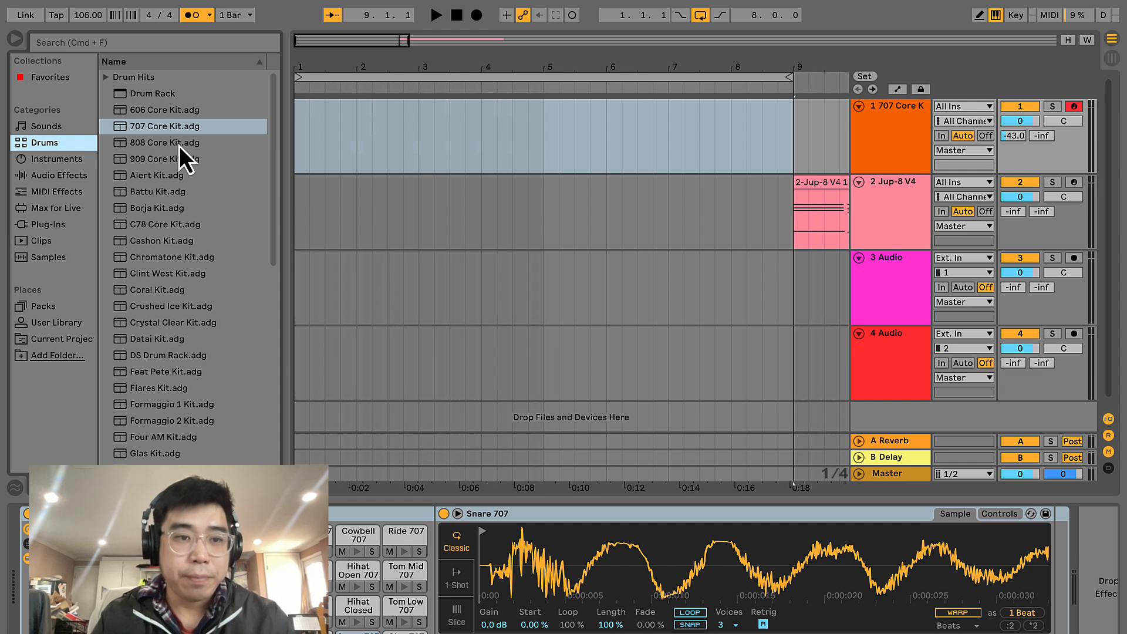
click(152, 112)
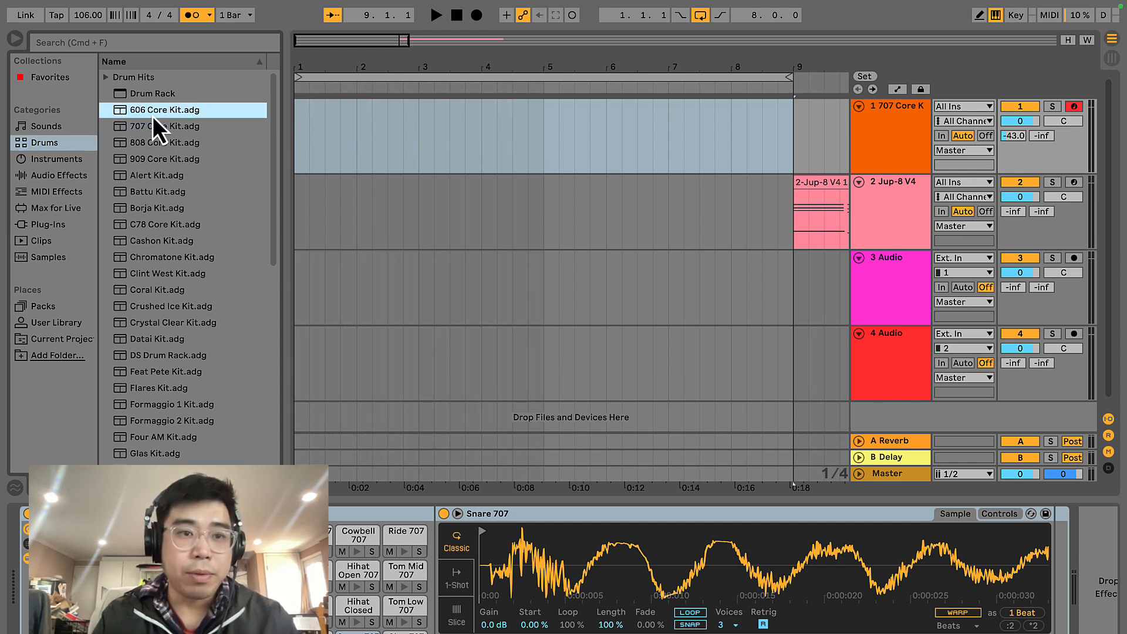
click(155, 125)
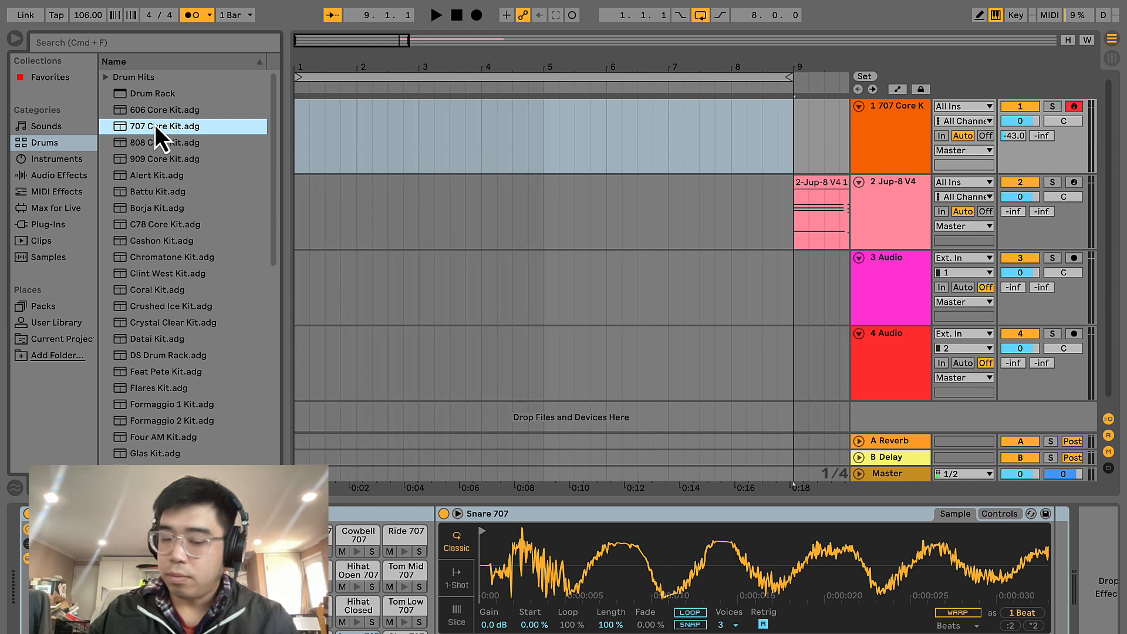
click(154, 111)
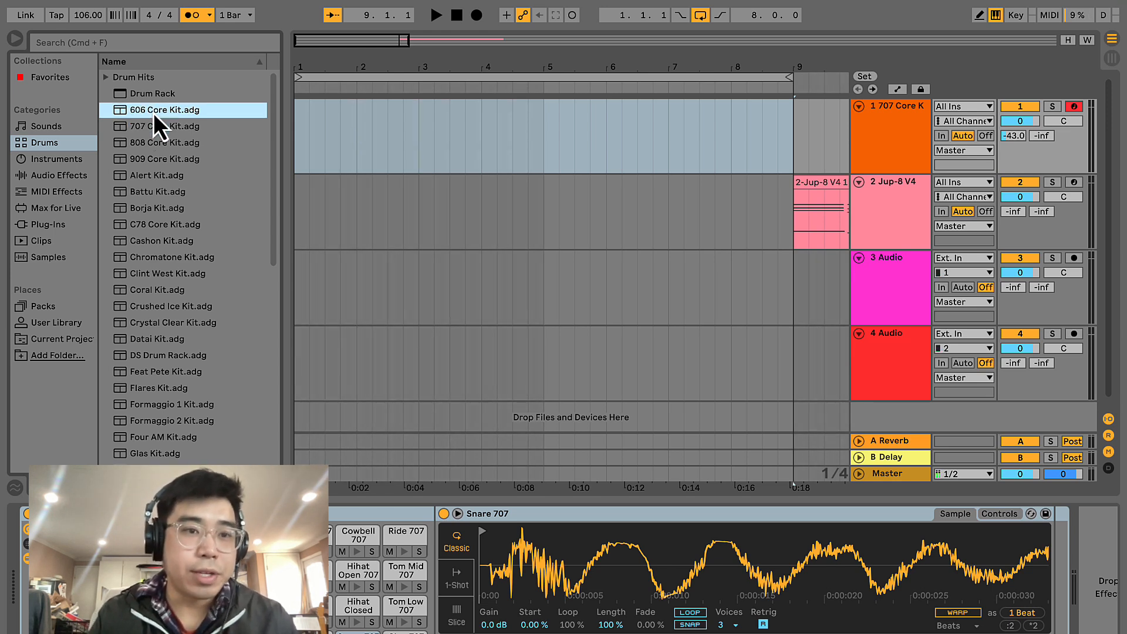
click(159, 127)
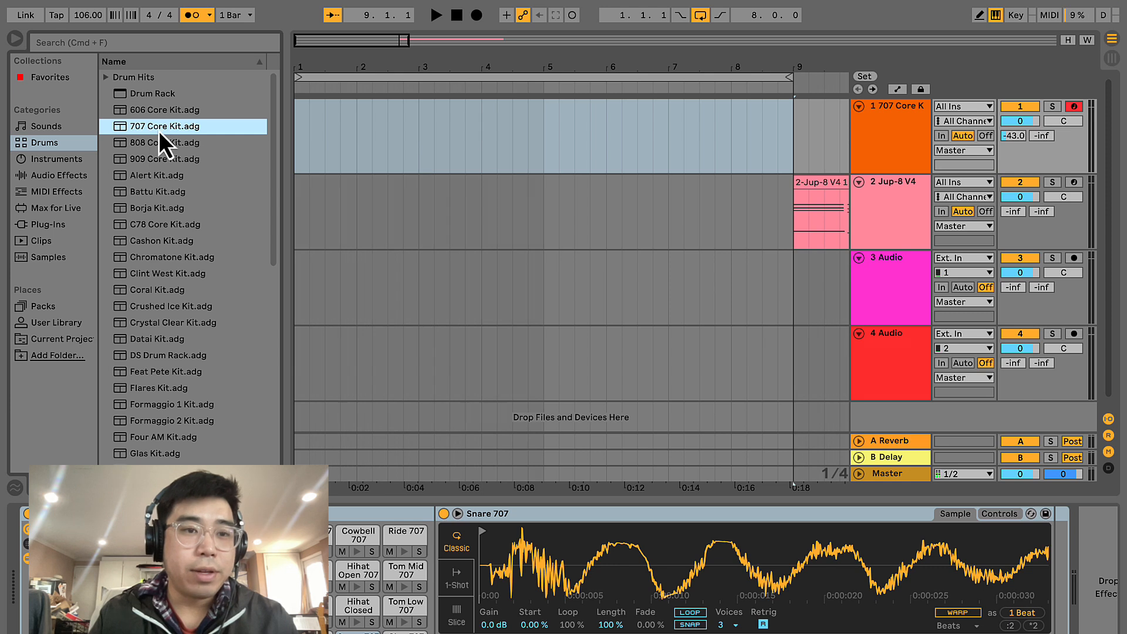
click(157, 144)
click(155, 163)
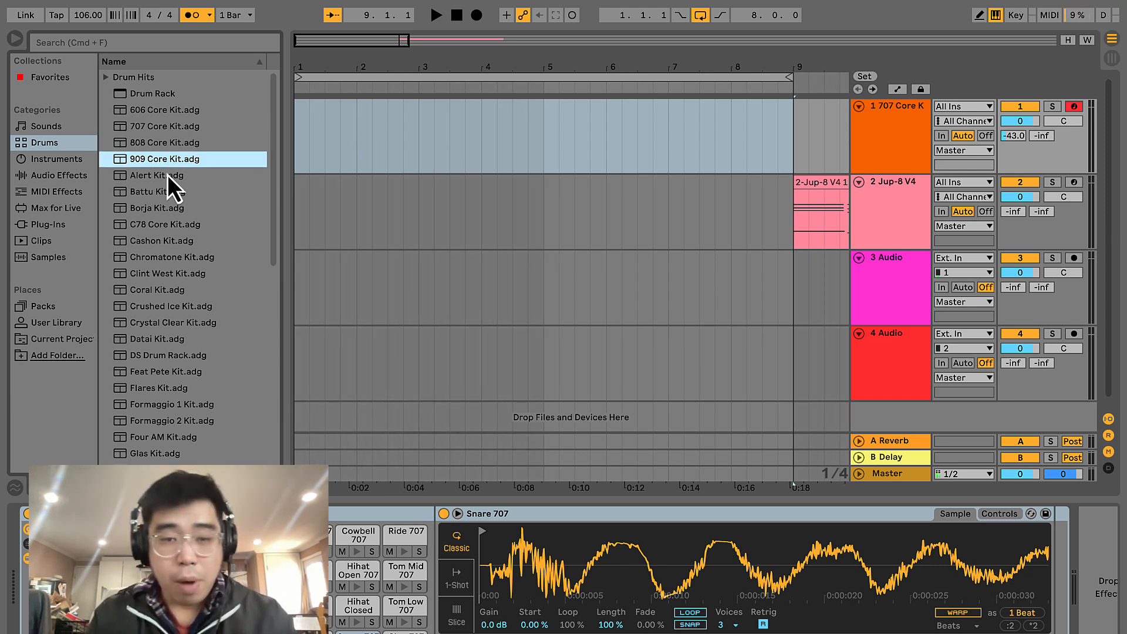
click(163, 228)
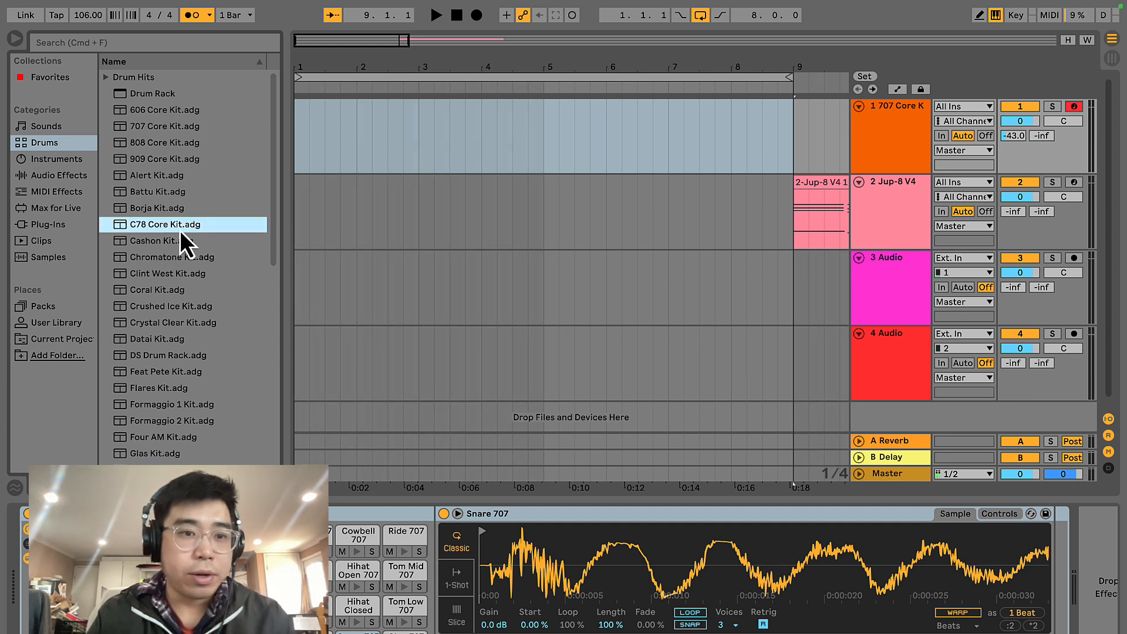
- Browse the remaining drum kits, including LD Core Kit, and return to 707 Core Kit
scroll(167, 315, down, 5)
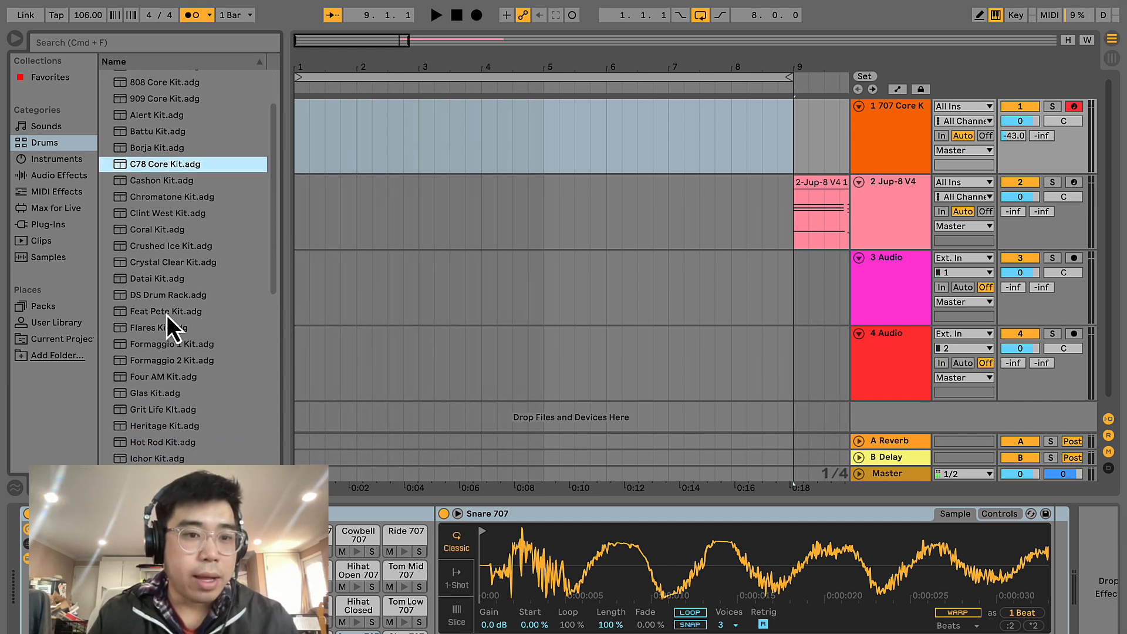
scroll(167, 315, down, 6)
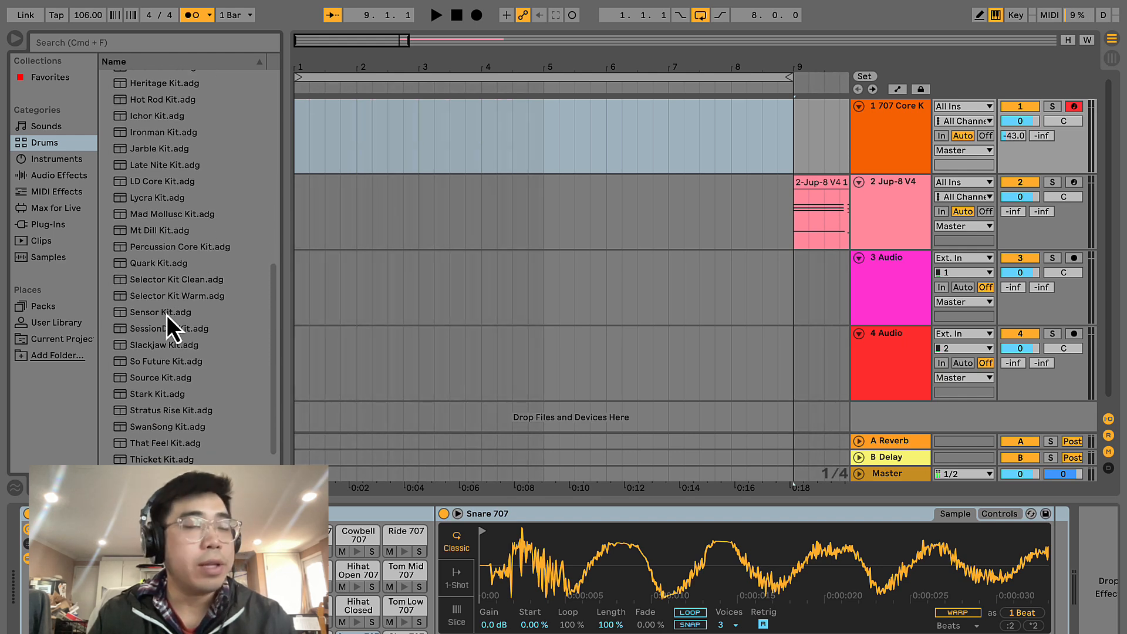
scroll(164, 352, down, 1)
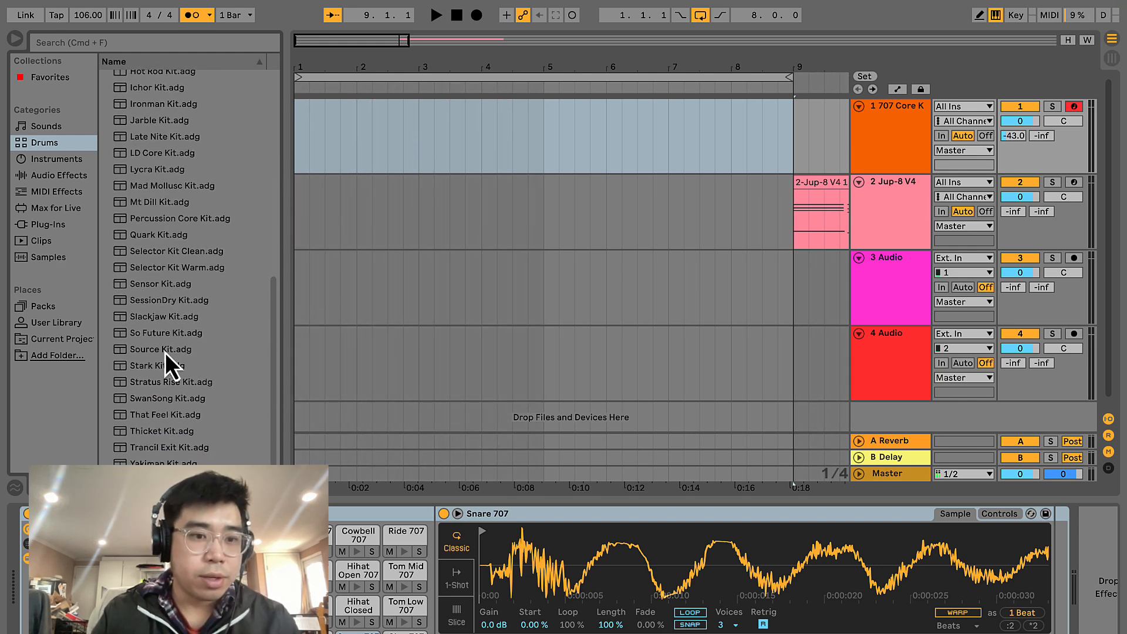
scroll(164, 352, up, 4)
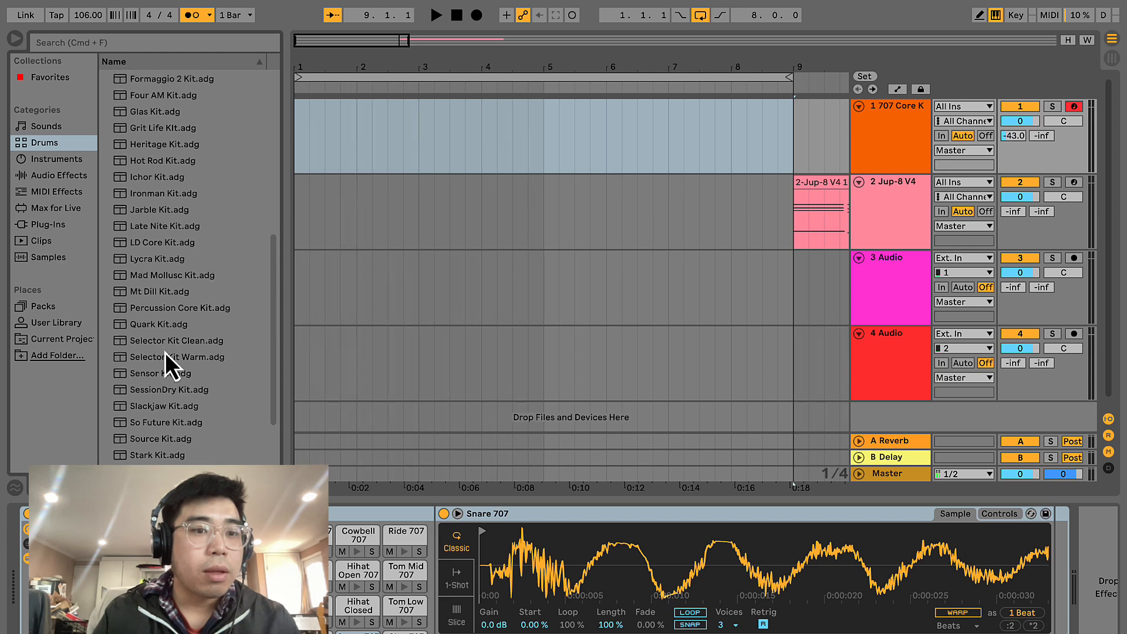
scroll(164, 352, up, 1)
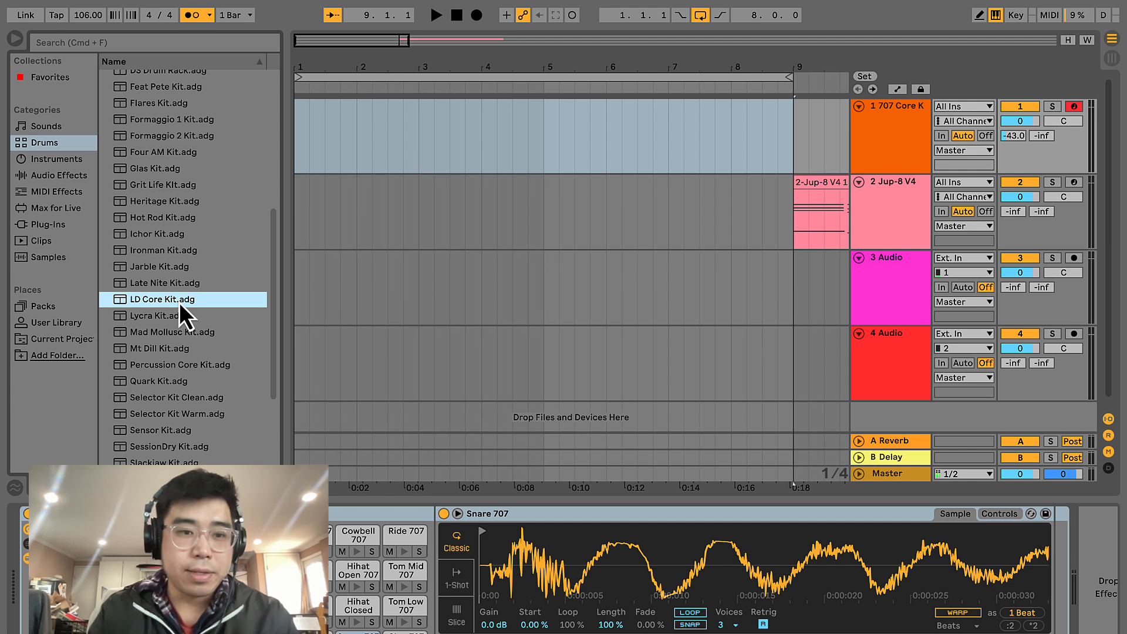
scroll(179, 302, up, 10)
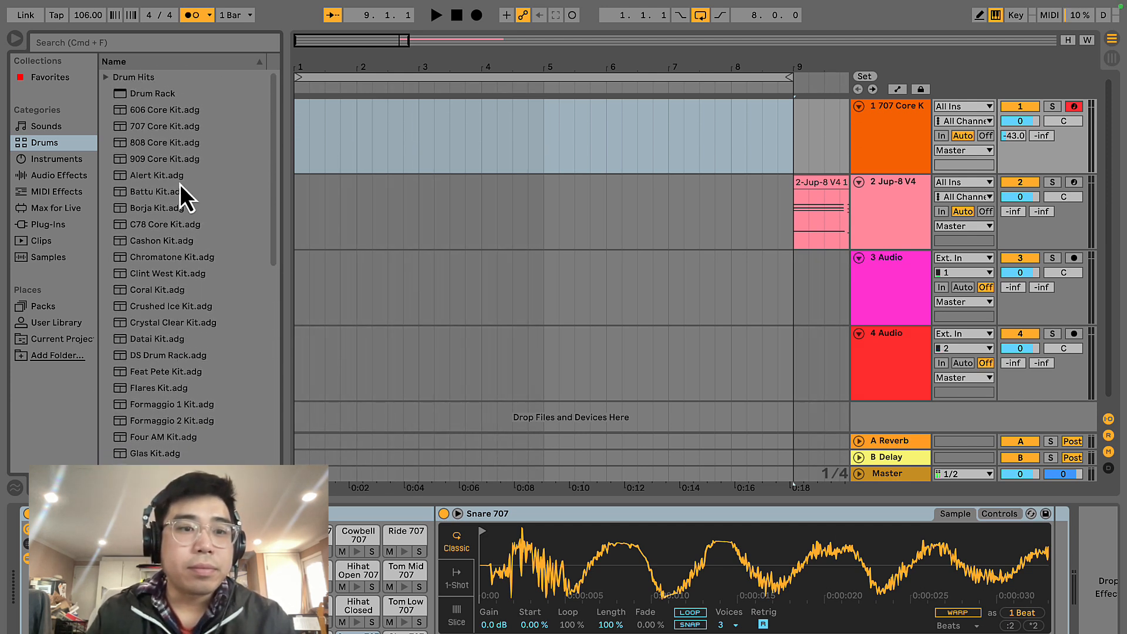
click(173, 131)
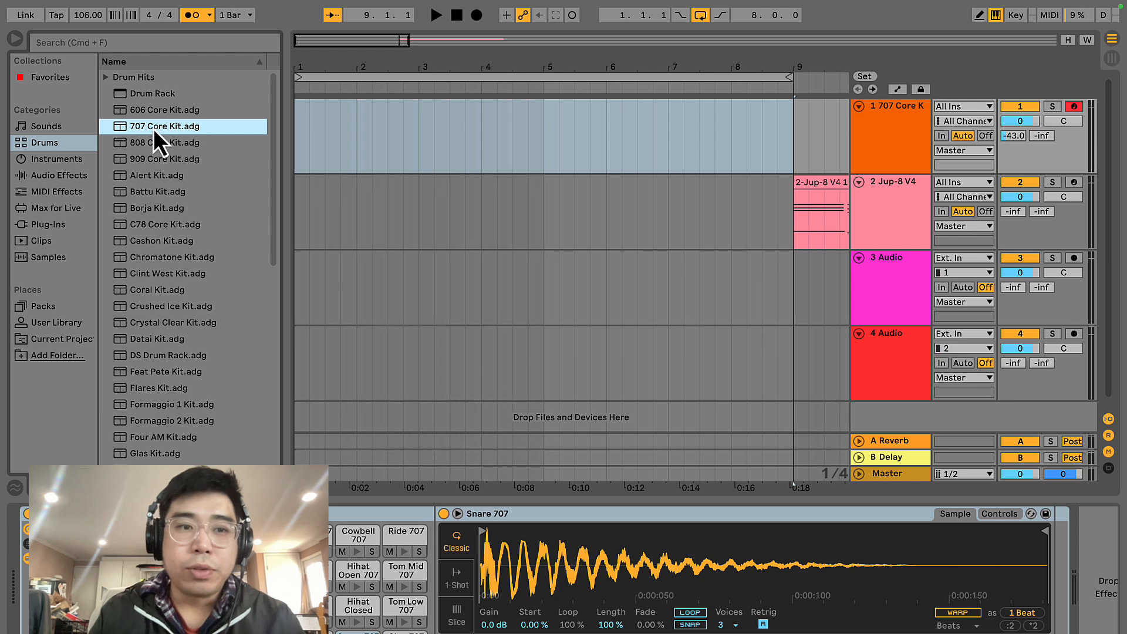
- Delete the 707 Core Kit from track 1, and the Jup-8 V4 instrument and its clip at bar 9 from track 2
click(908, 131)
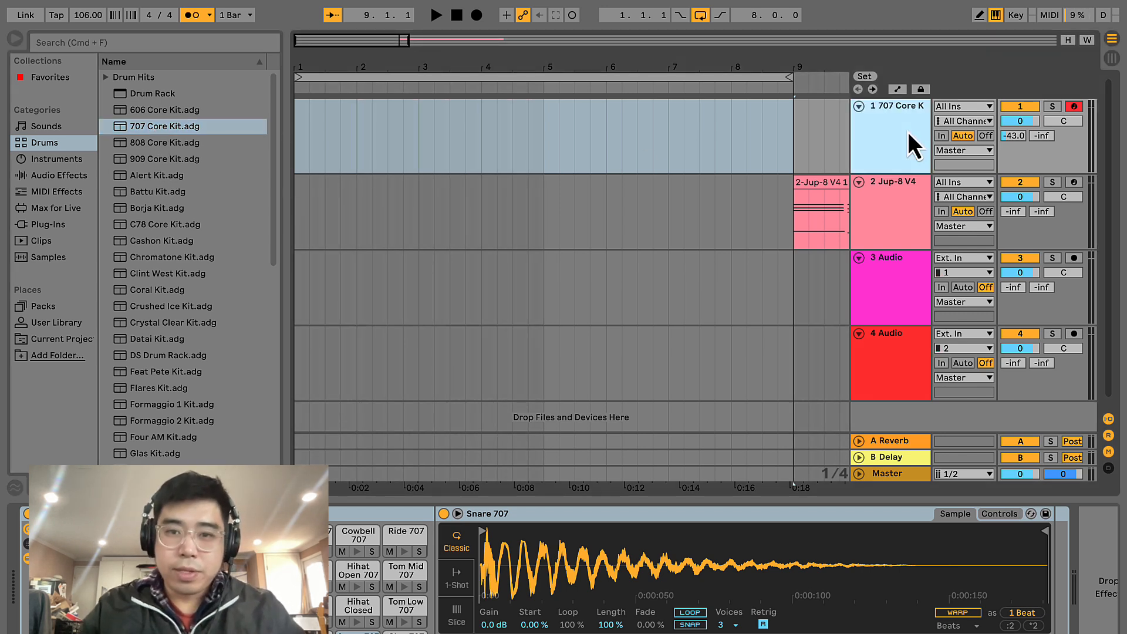
key(Delete)
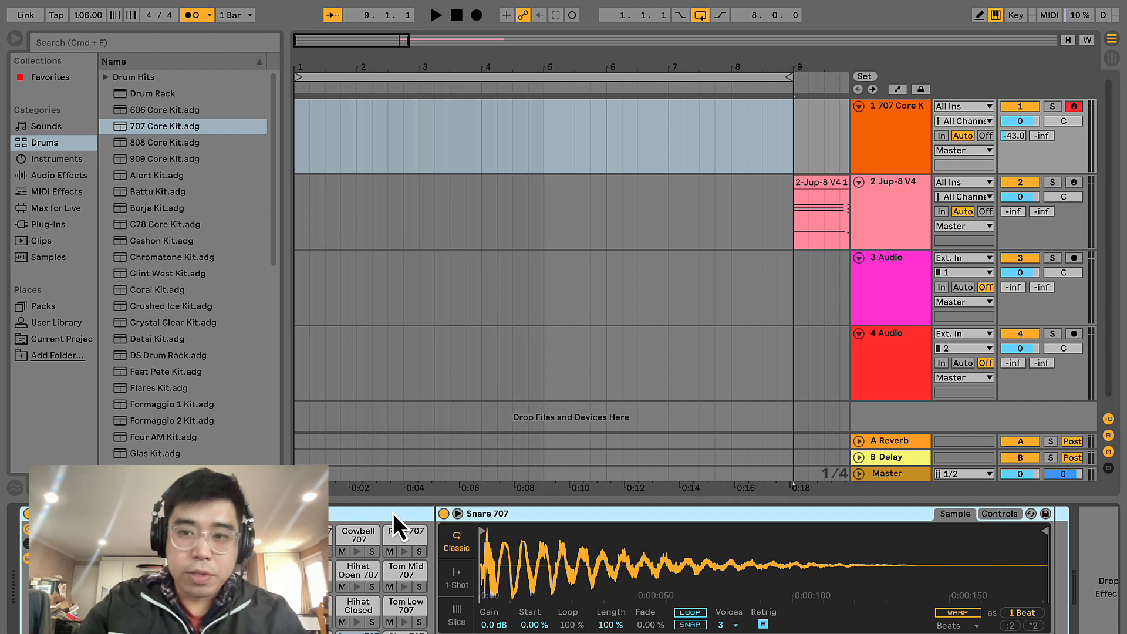
click(929, 195)
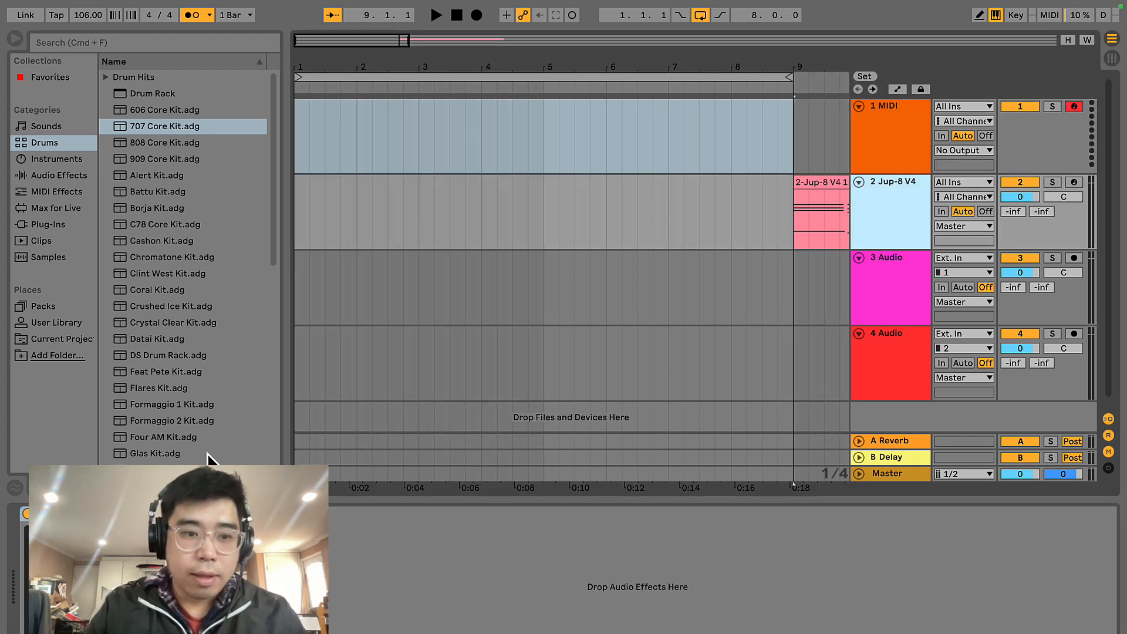
key(Delete)
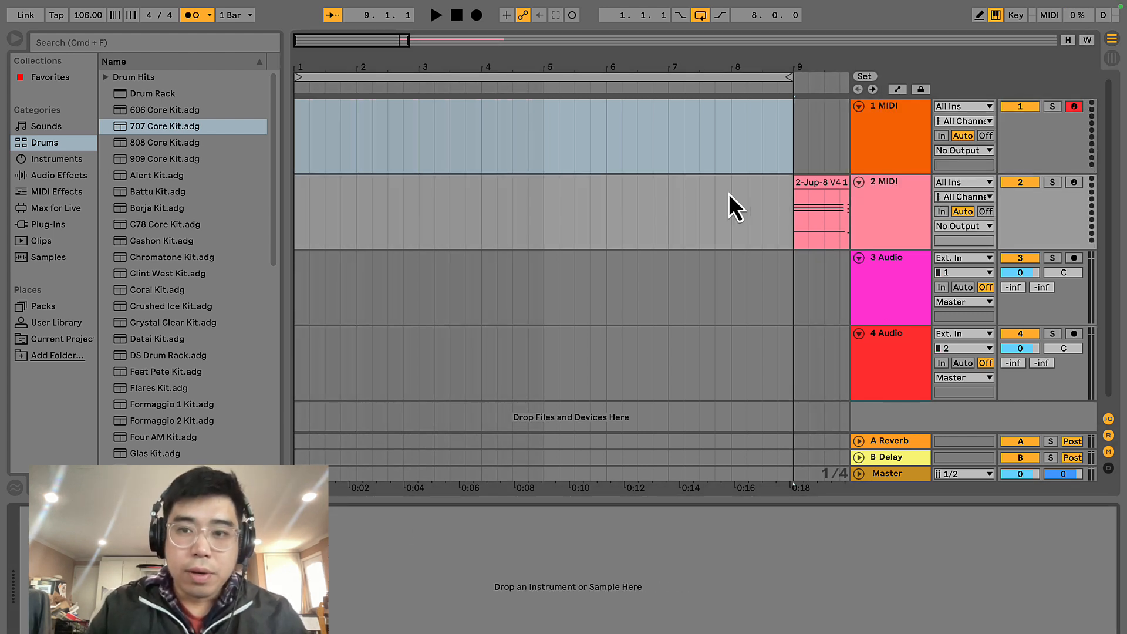
click(811, 176)
key(Delete)
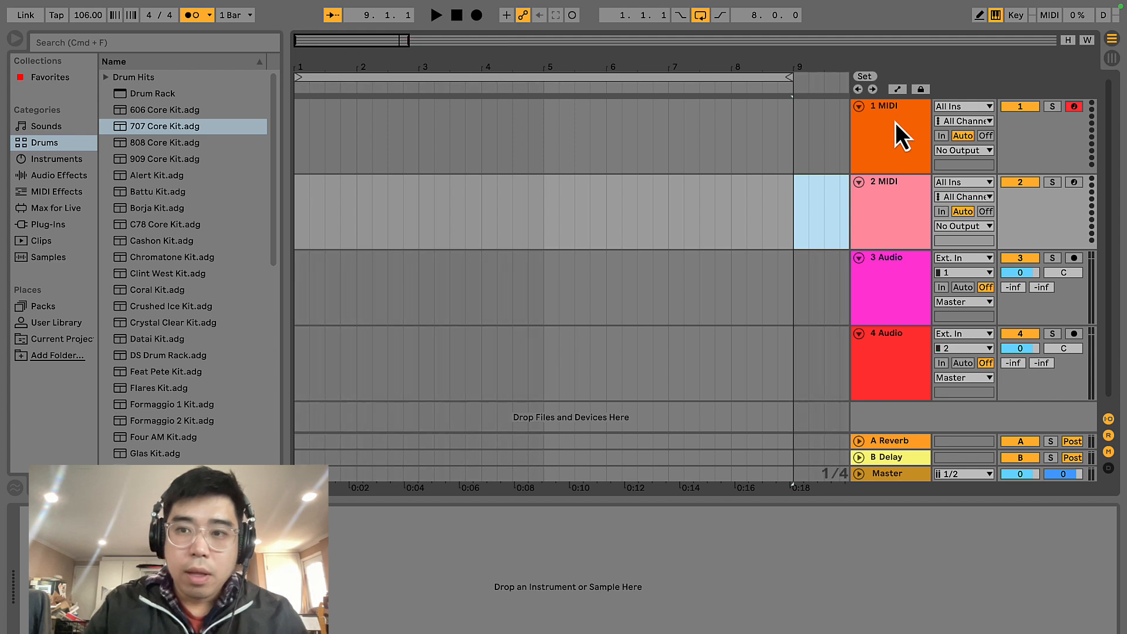
click(890, 197)
click(892, 157)
click(893, 311)
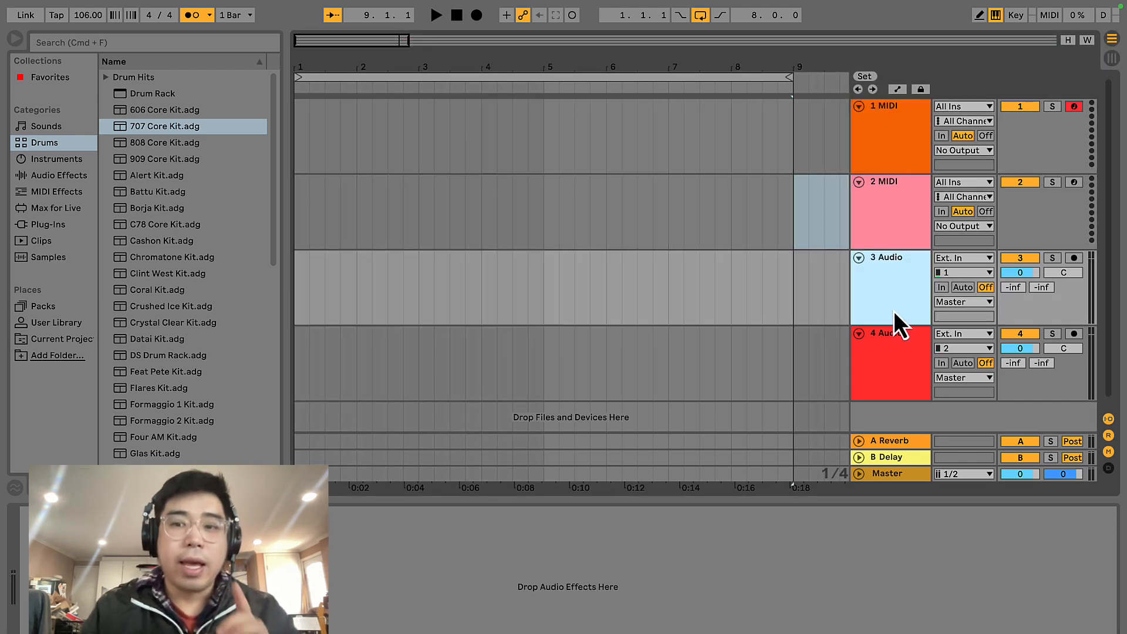
click(718, 268)
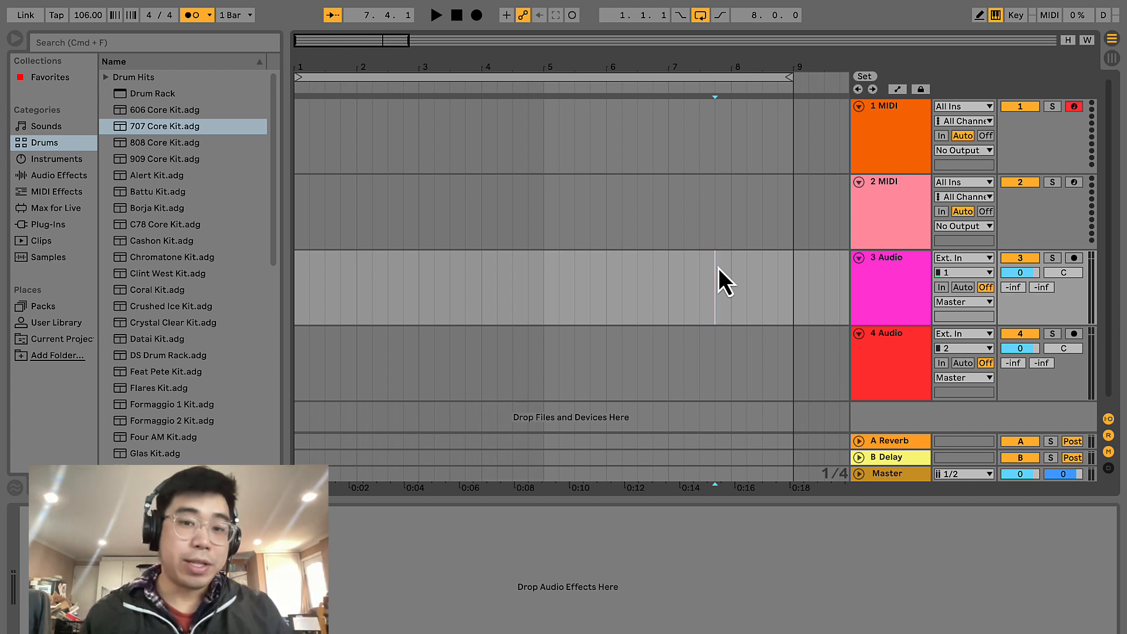
click(886, 158)
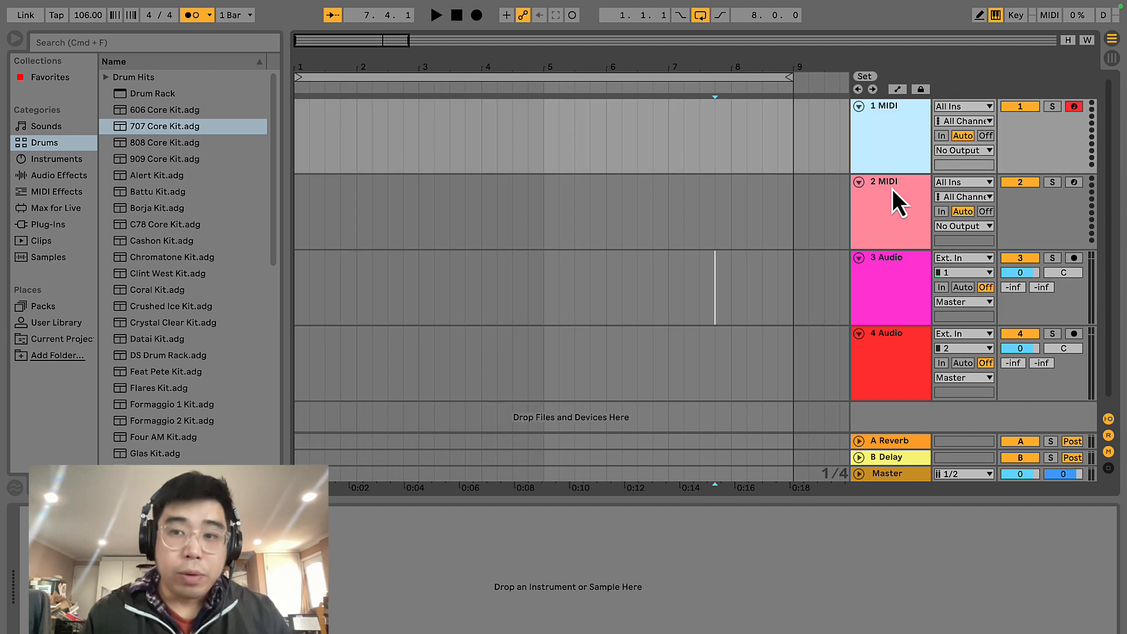
click(898, 197)
click(902, 153)
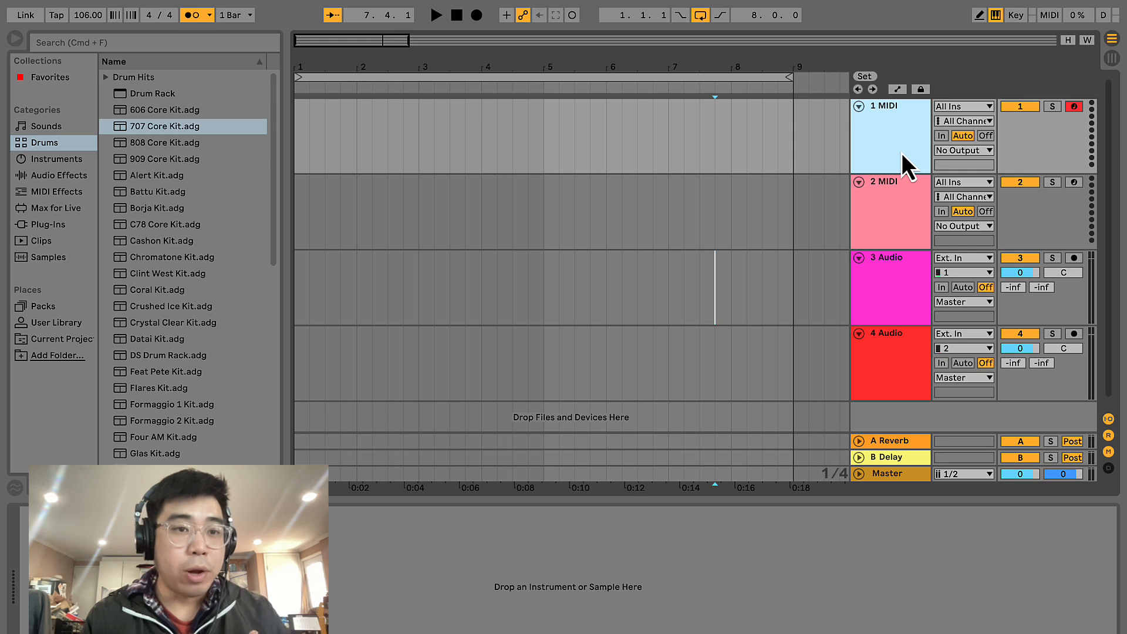
- Load 707 Core Kit onto the first MIDI track and try out a drum sound
click(129, 129)
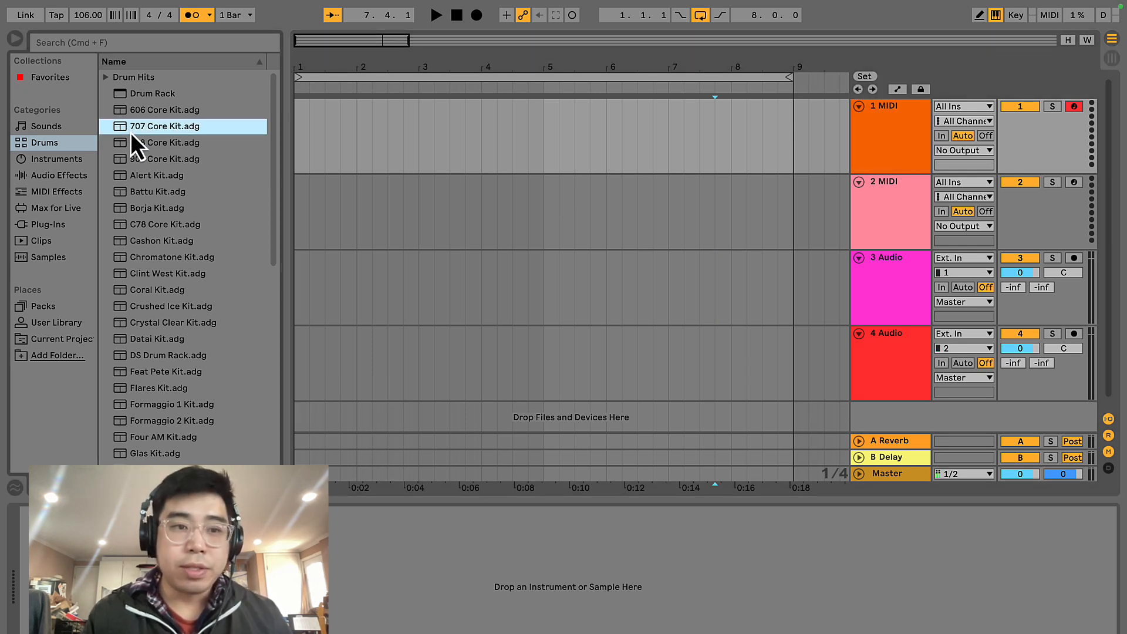
drag(130, 132, 311, 118)
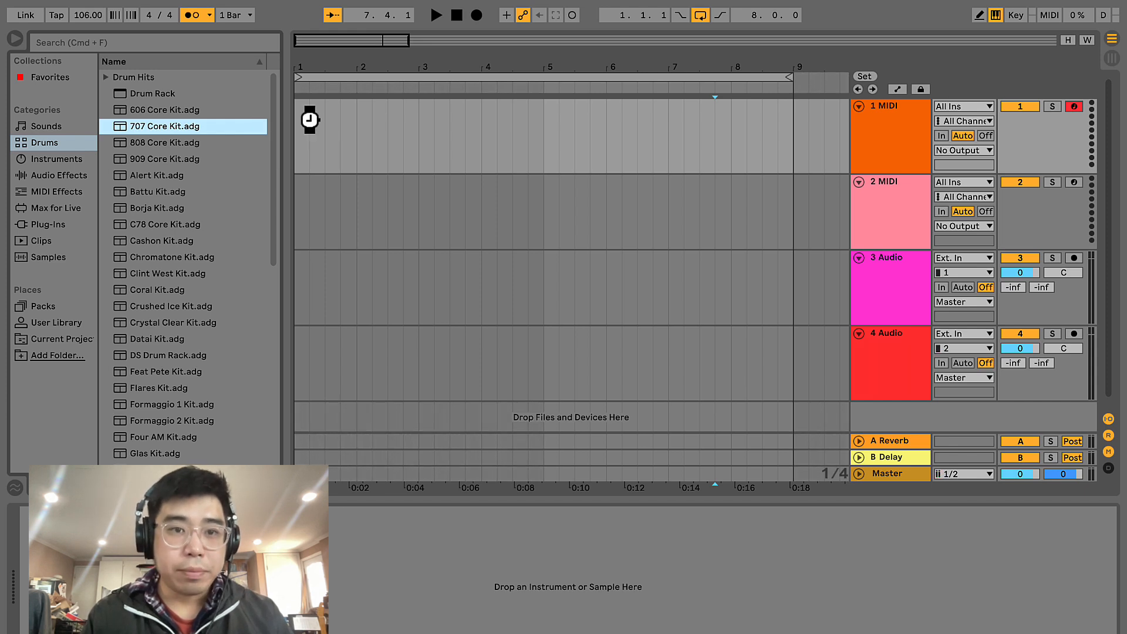
click(864, 138)
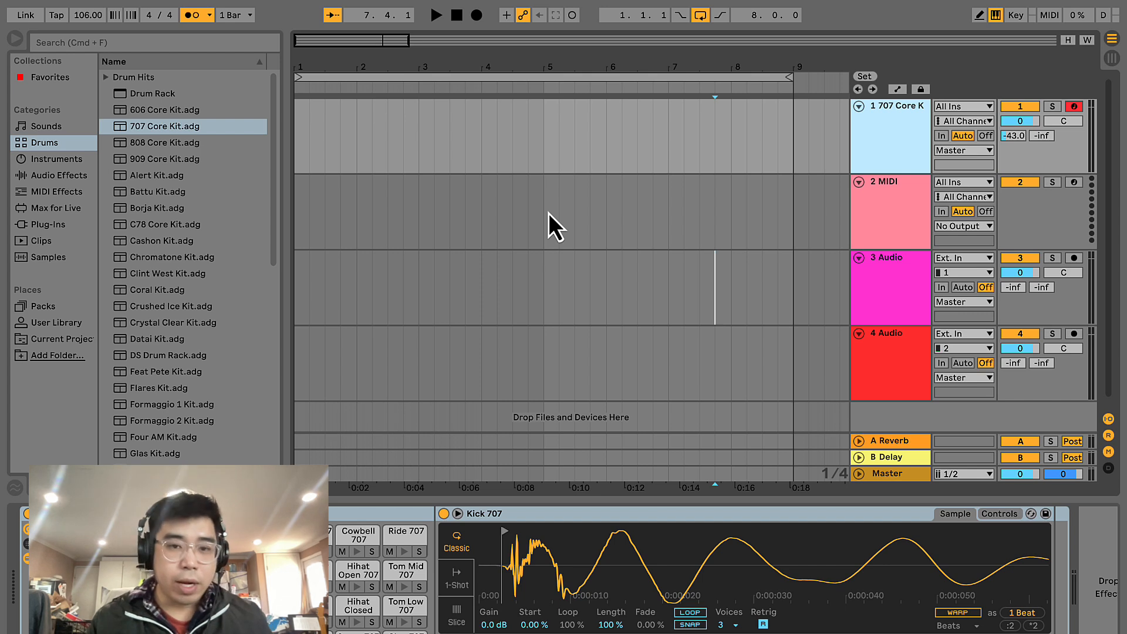
key(a)
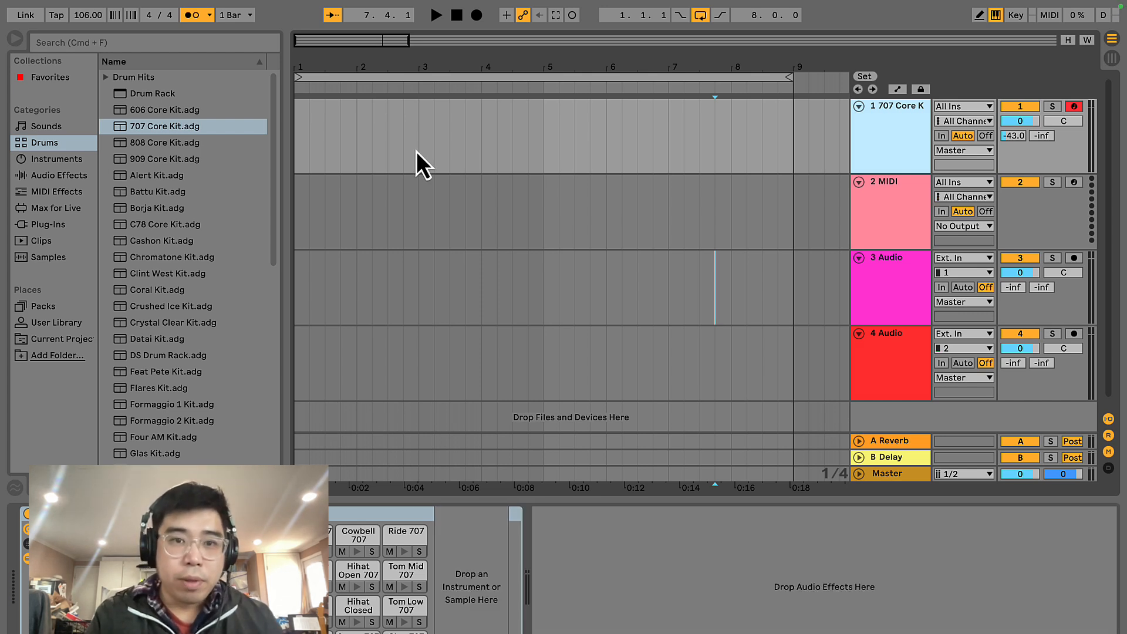
- Insert an empty MIDI clip spanning bars 1 to 8 on the 707 Core Kit track and make room for the track above the note editor
drag(787, 133, 292, 122)
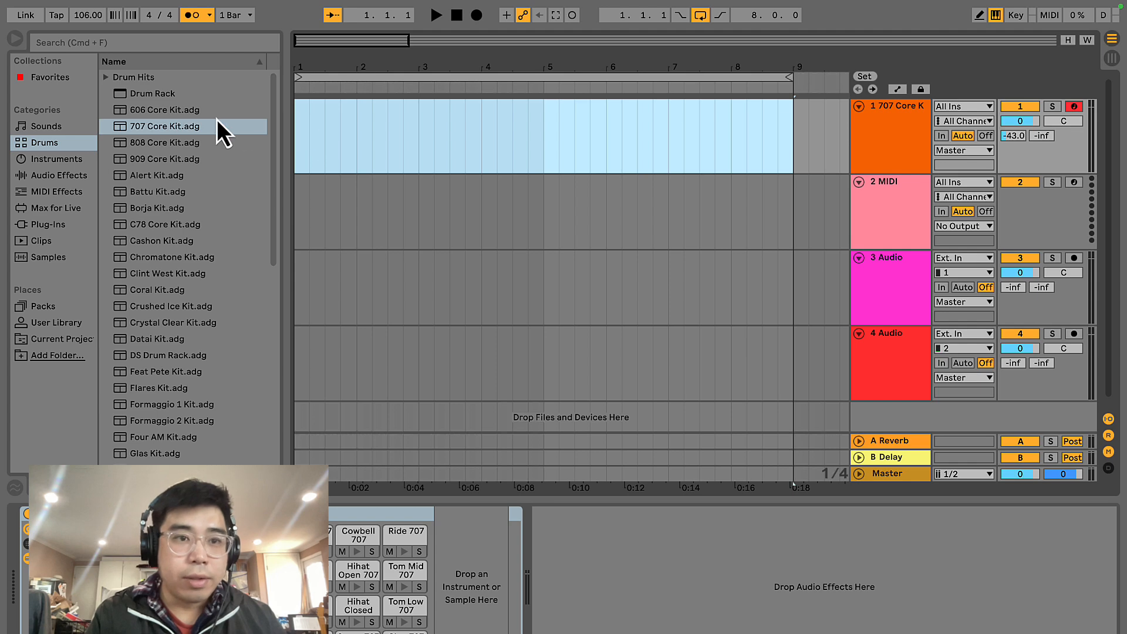
right_click(333, 127)
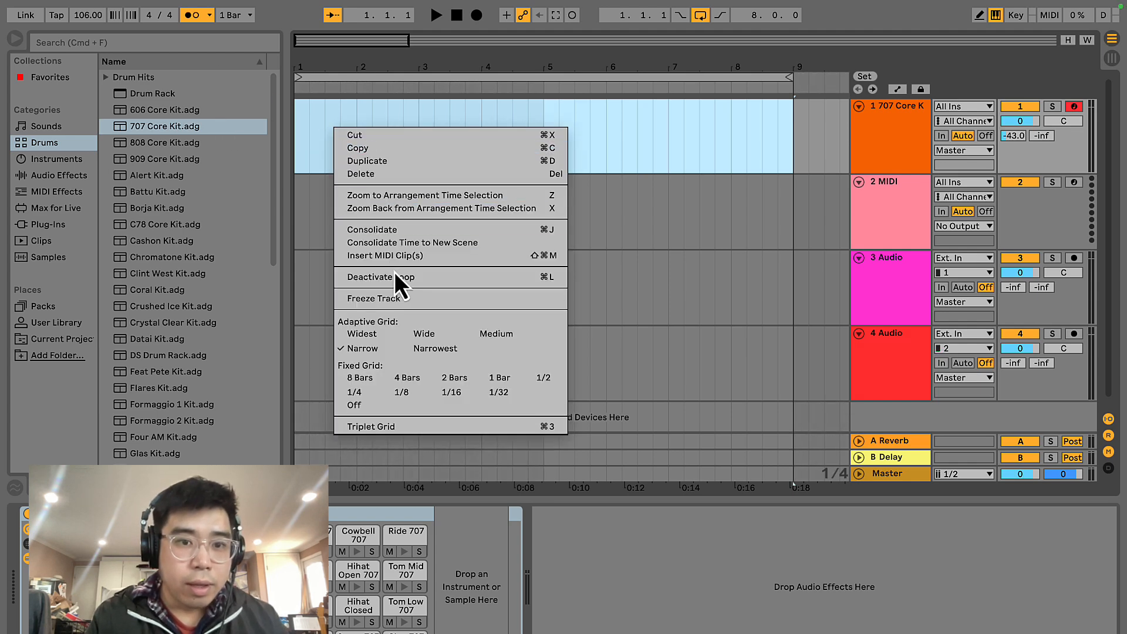
click(401, 256)
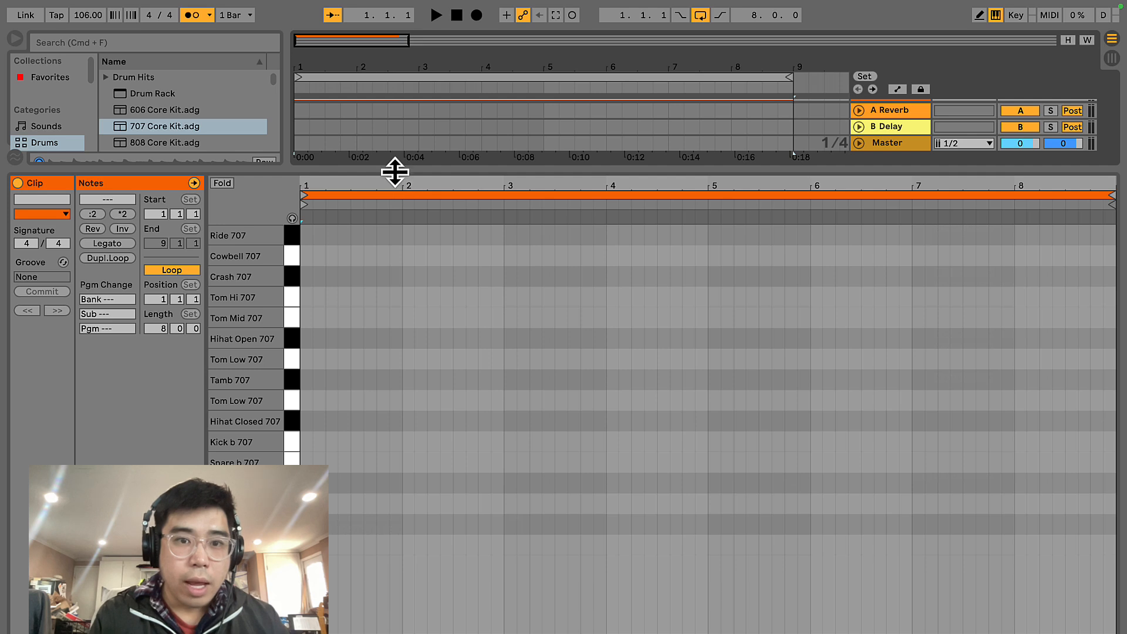
drag(395, 172, 388, 229)
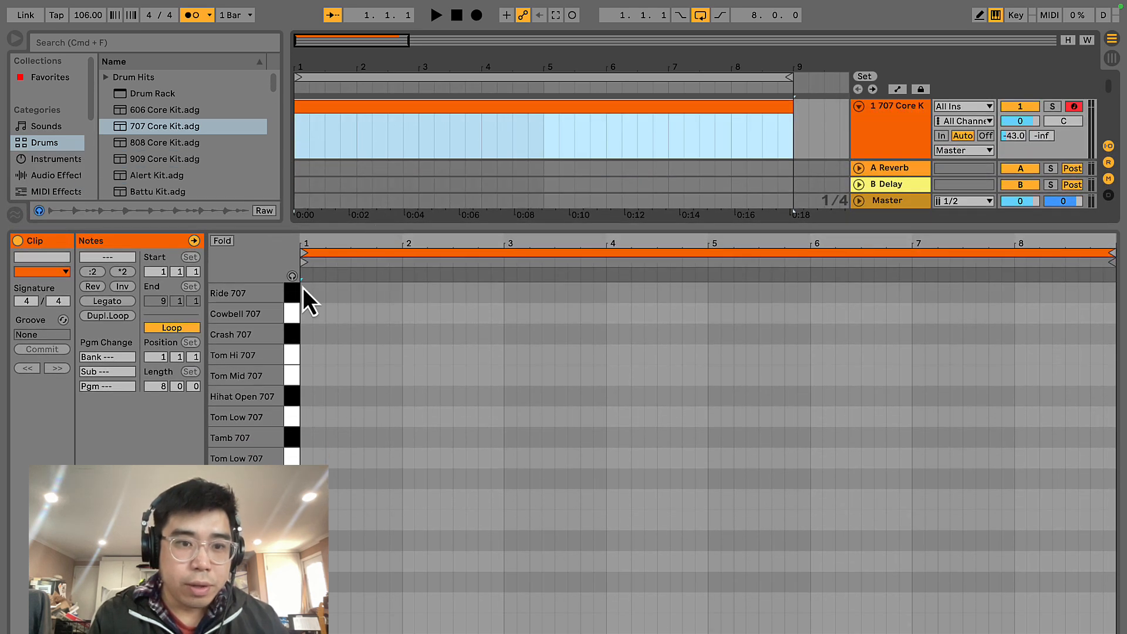
- Enable note preview and draw mode, and draw a C1 note on beat 1 and a D1 note on beat 2 of bar 1
click(292, 276)
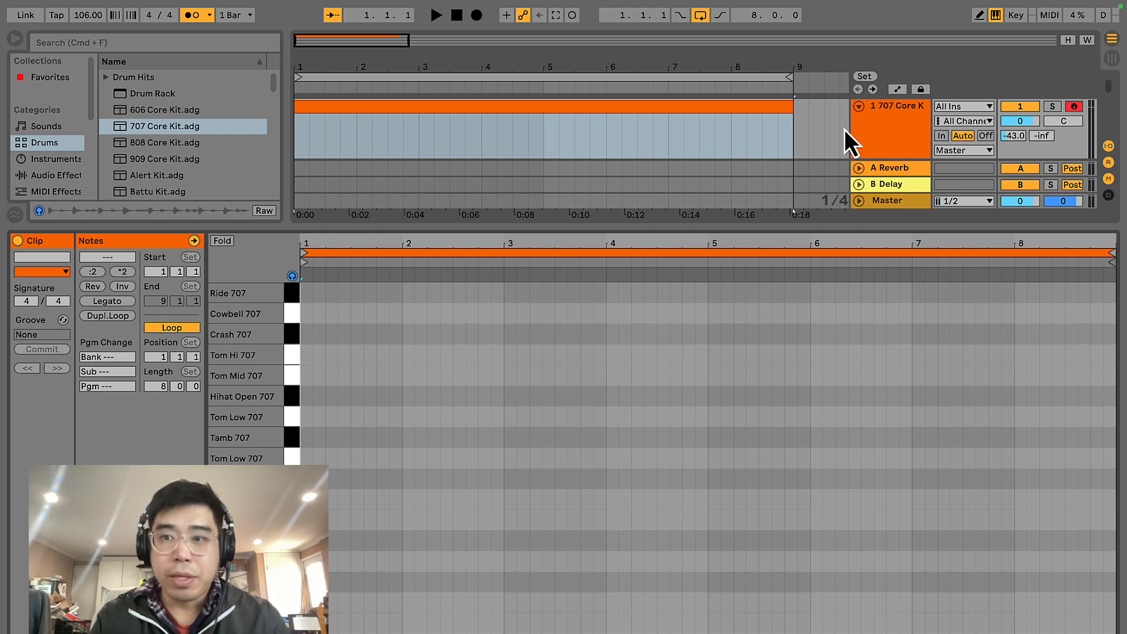
click(980, 15)
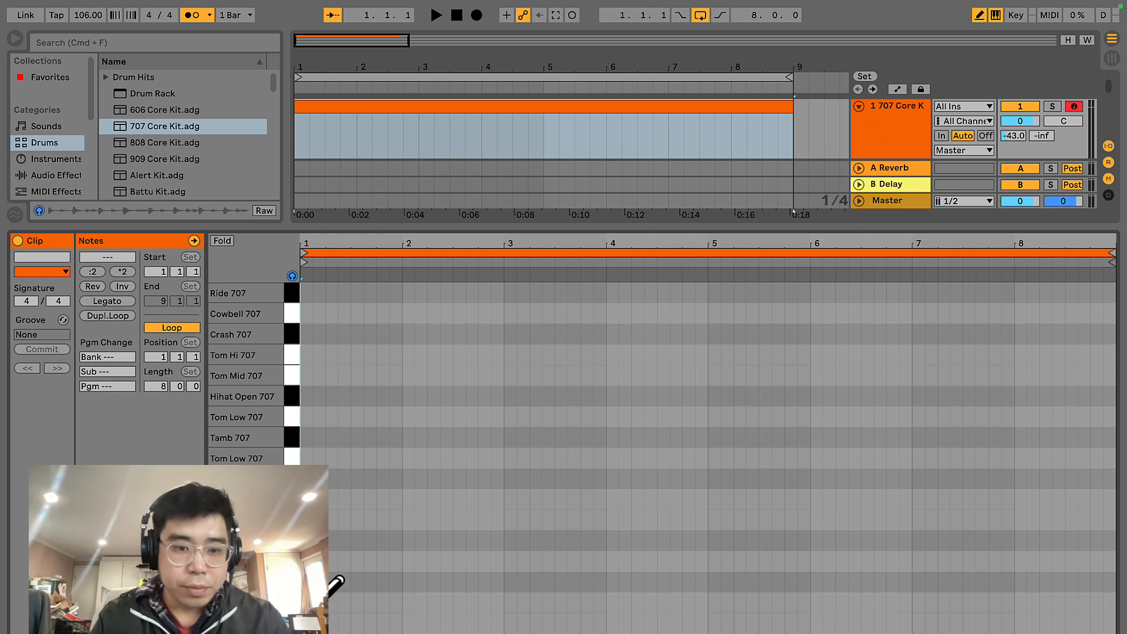
key(space)
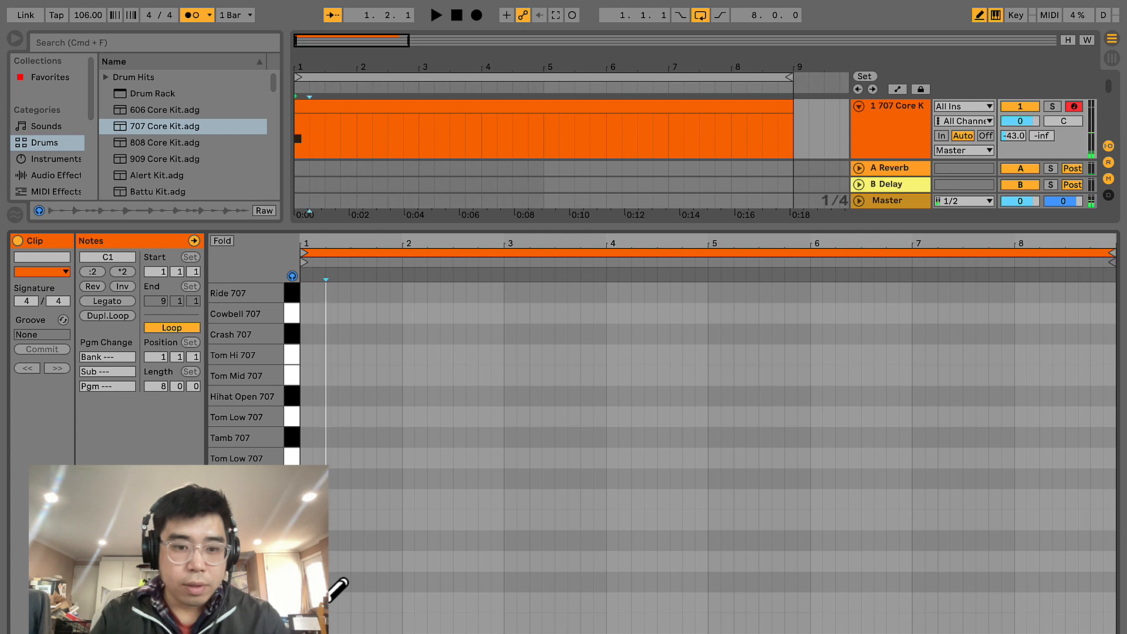
key(space)
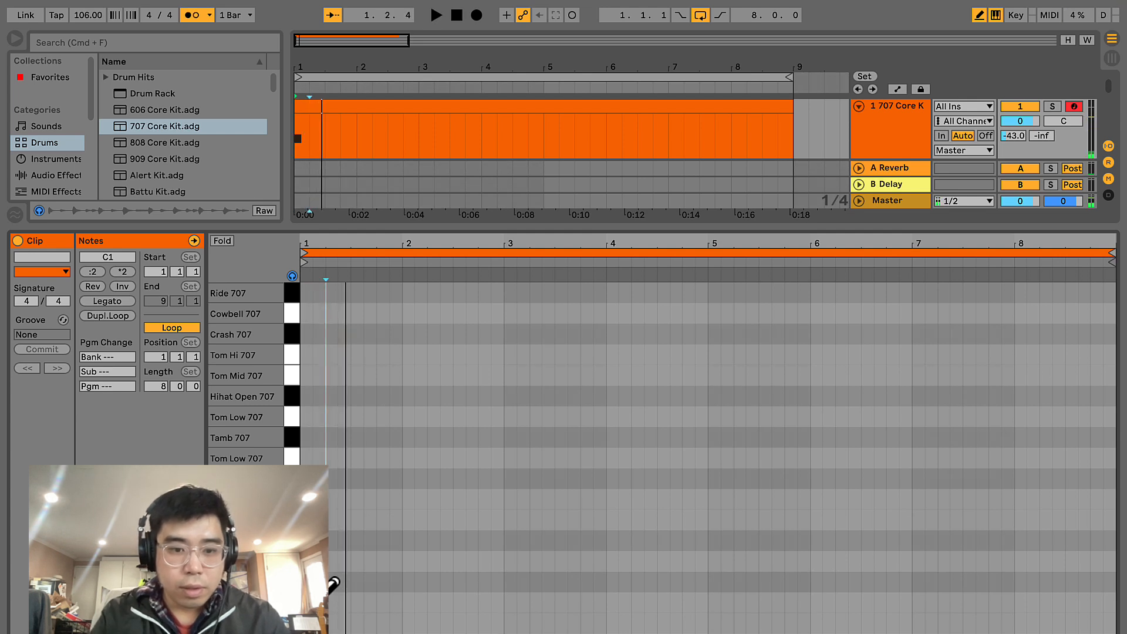
click(332, 582)
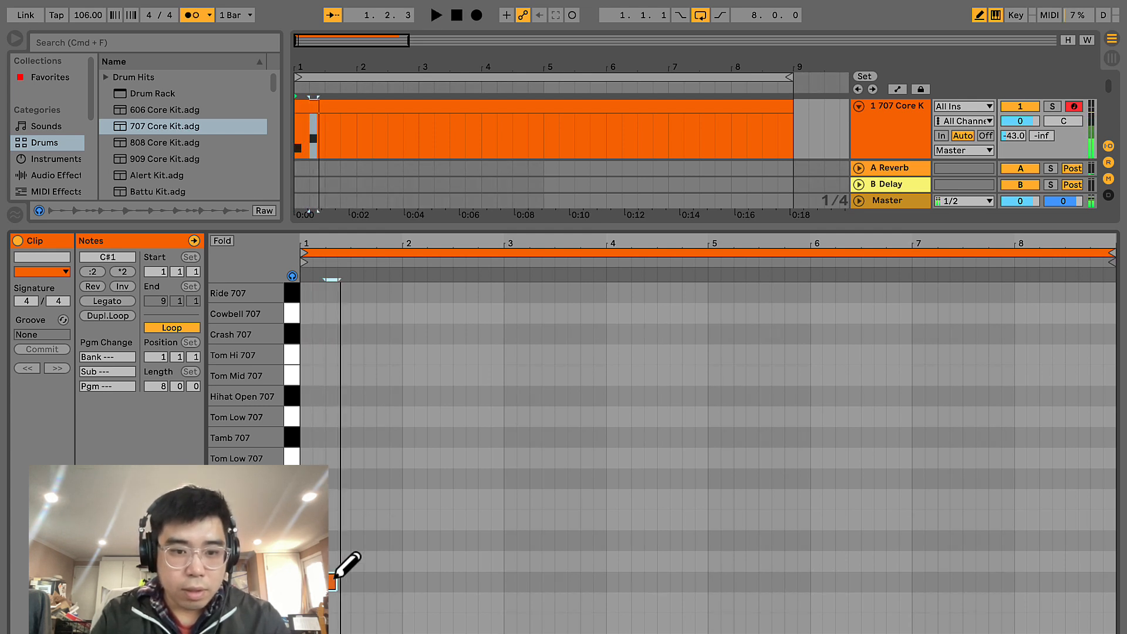
drag(333, 580, 332, 559)
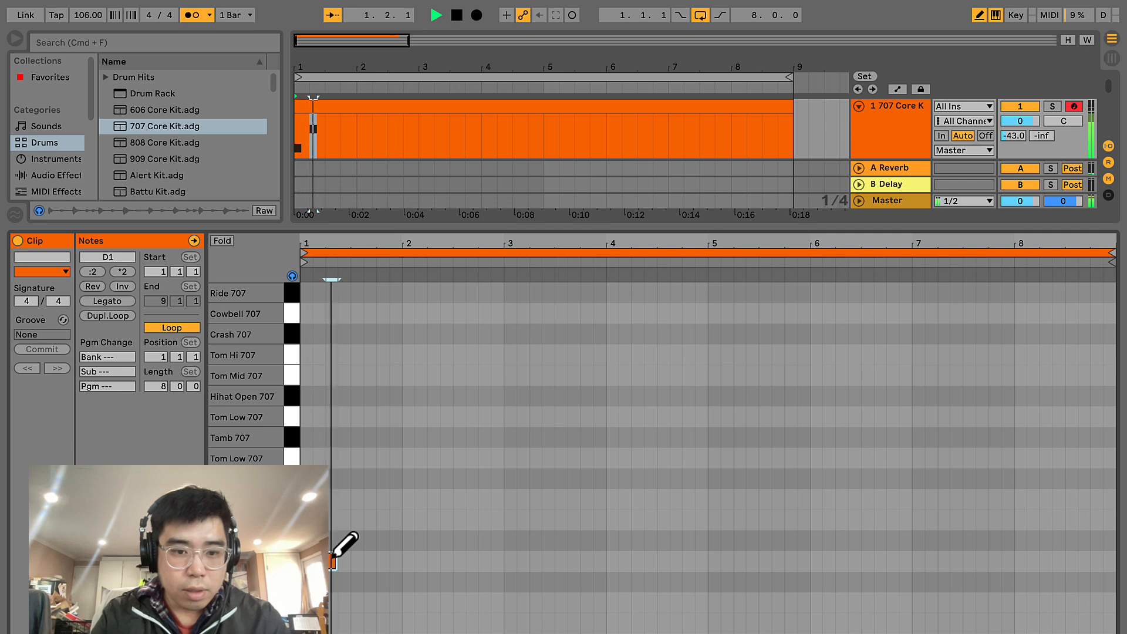
key(space)
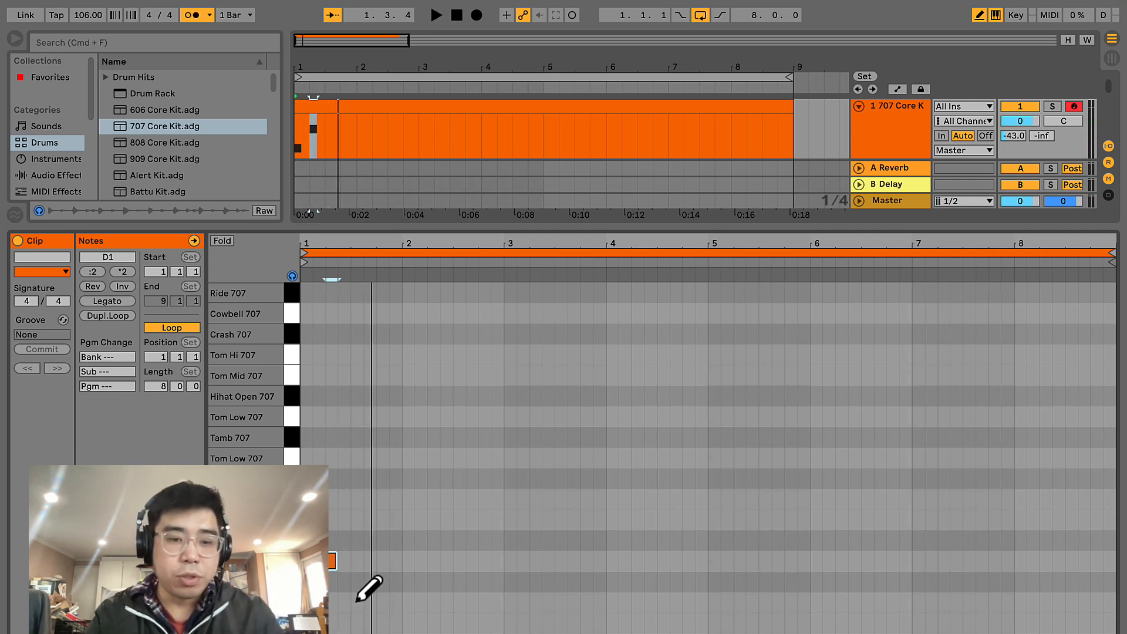
- Draw a C1 note on beat 3 and a D1 note on beat 4 of bar 1, and play the bar back
click(356, 601)
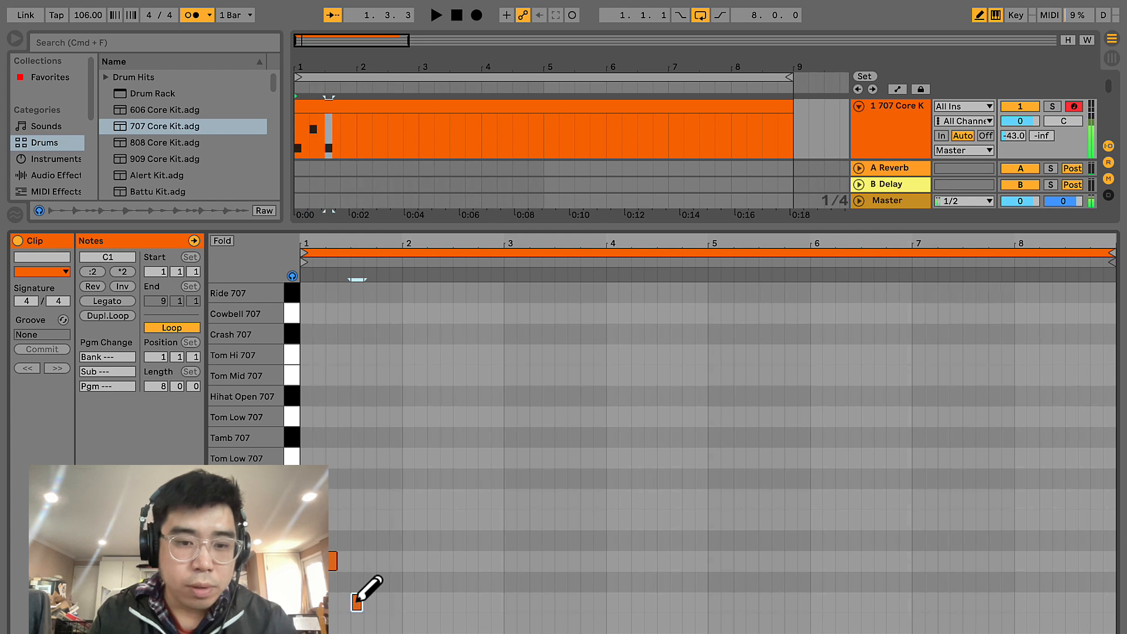
click(381, 561)
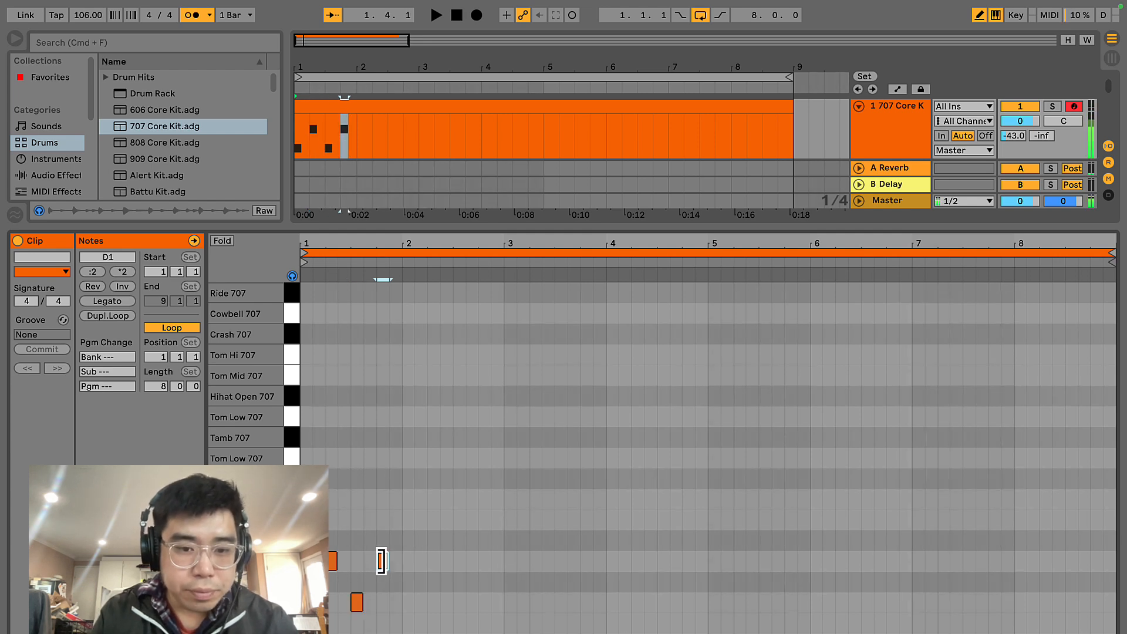
key(space)
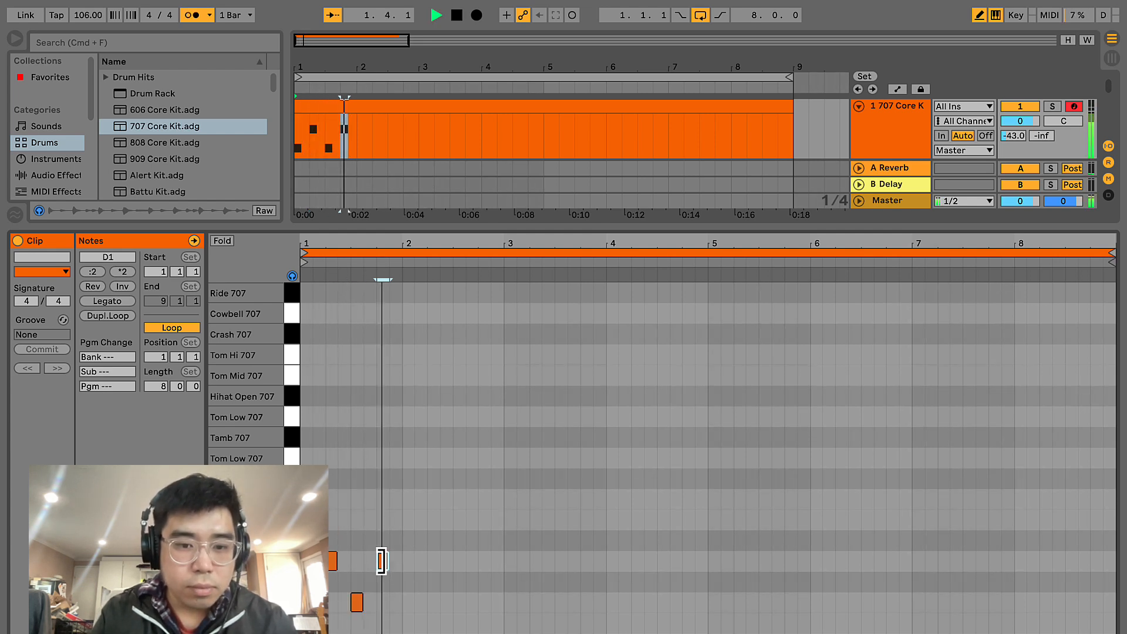
key(space)
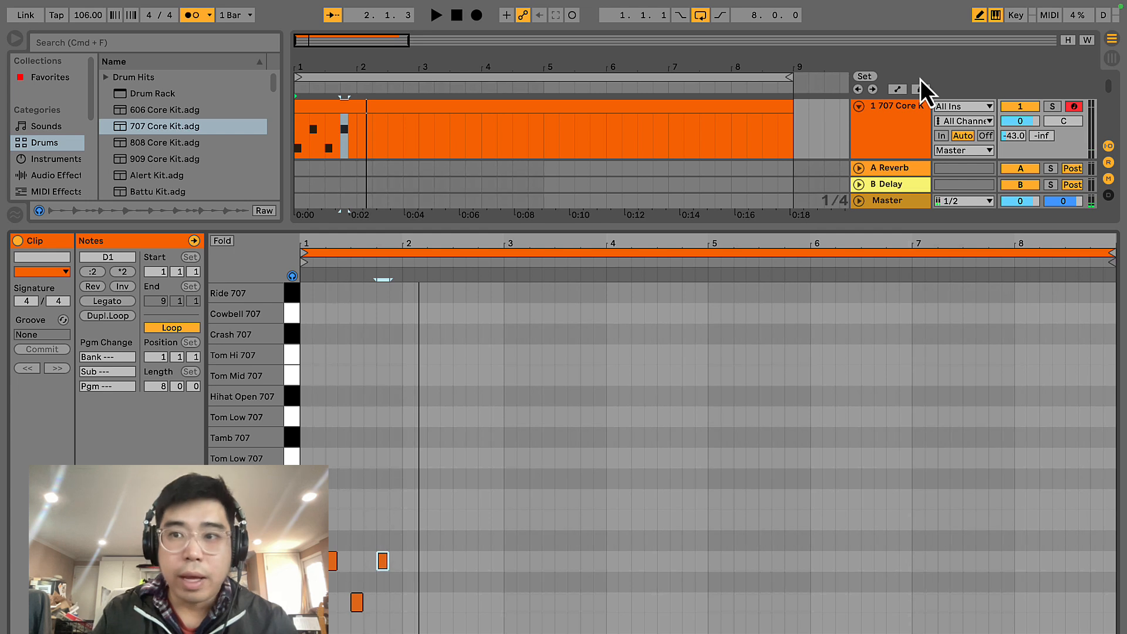
- Turn off draw mode and duplicate the notes of bar 1 repeatedly to fill the clip through bar 8
click(979, 15)
mouse_move(408, 503)
mouse_down()
mouse_move(358, 611)
mouse_move(320, 633)
mouse_up()
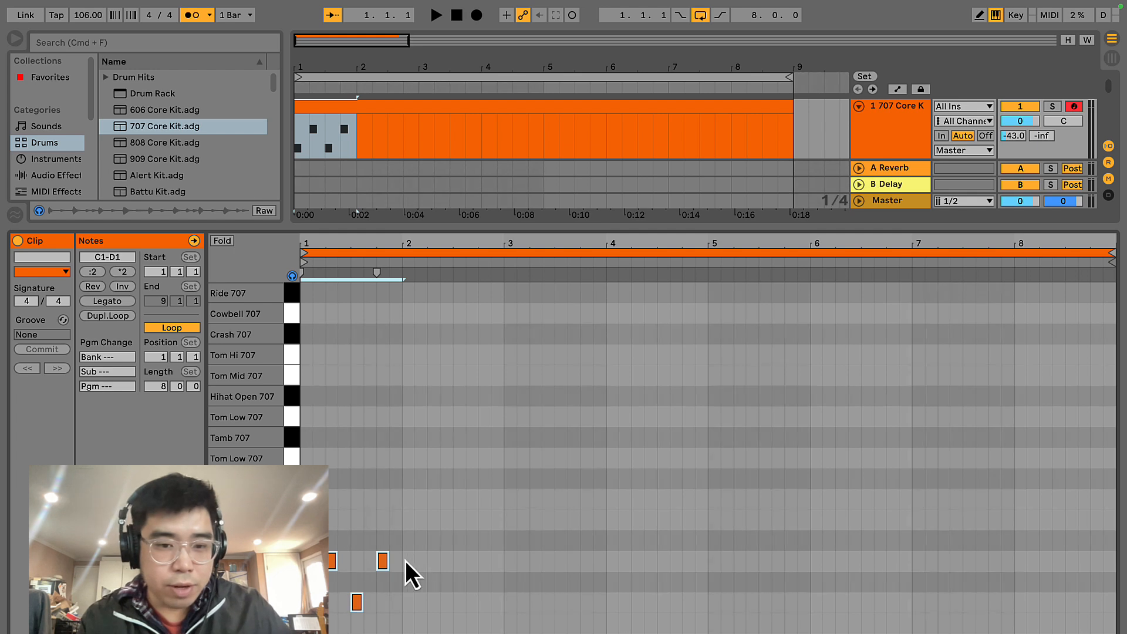
key(super+d)
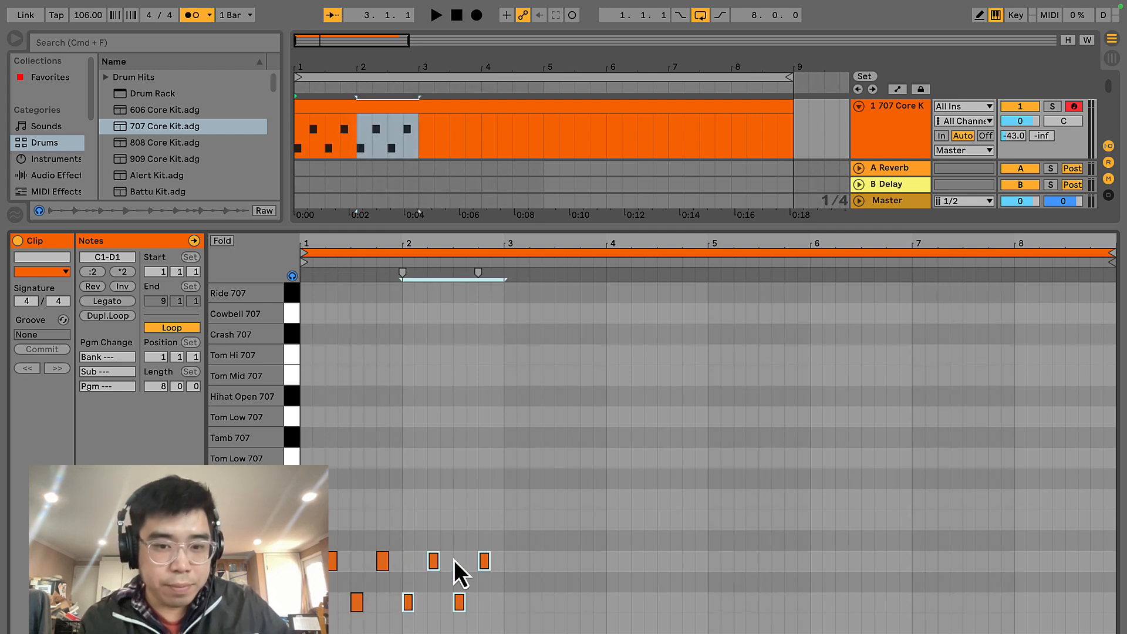
key(super+d)
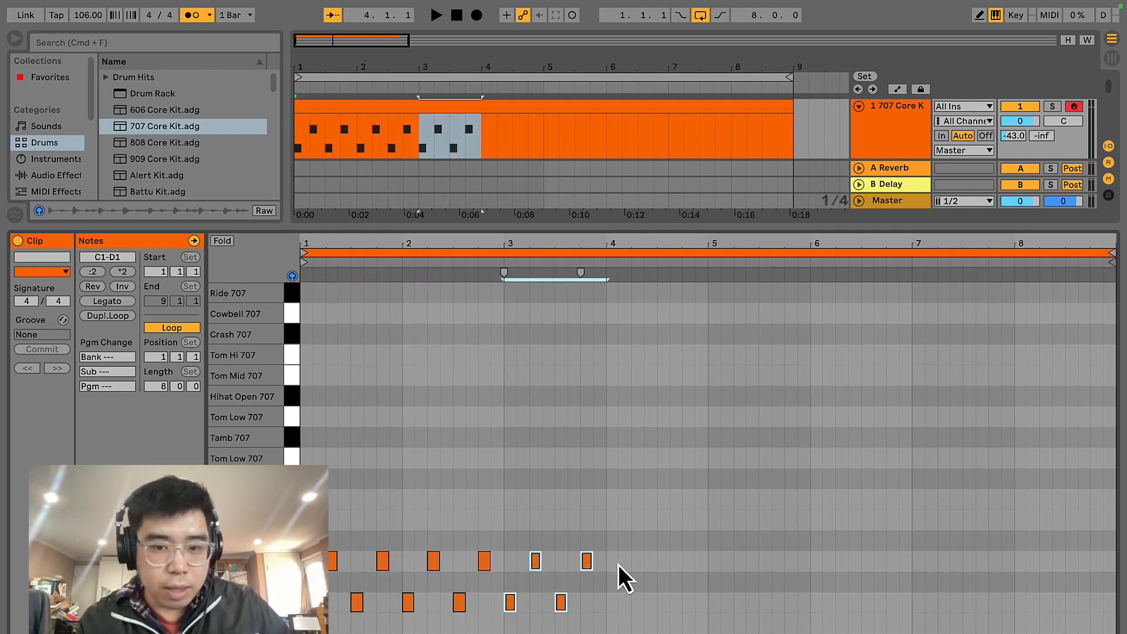
key(super+d)
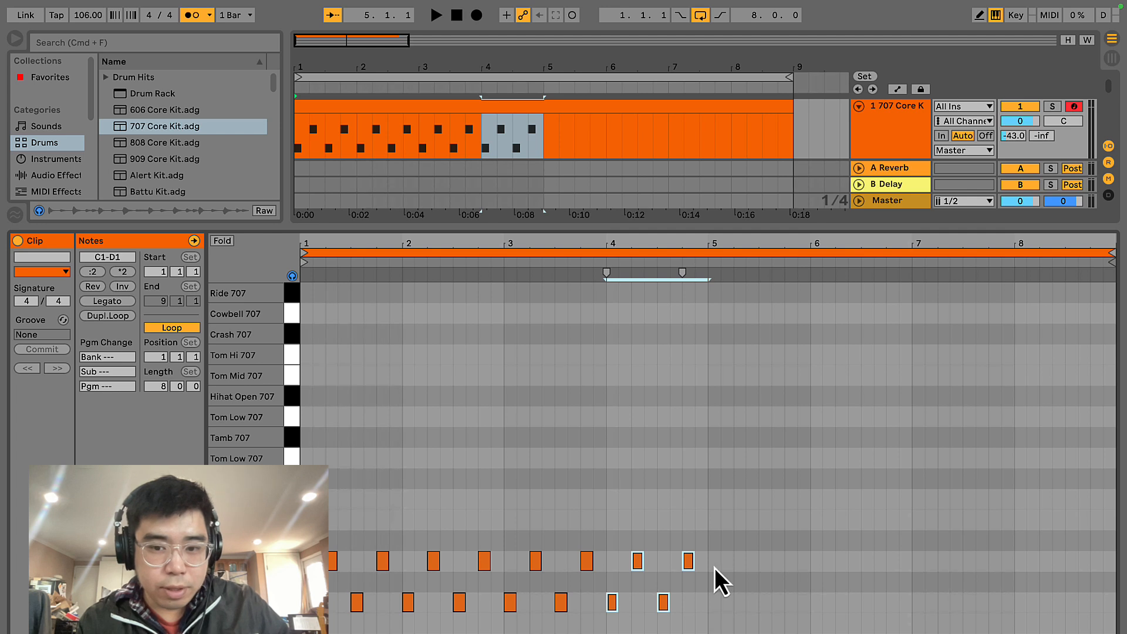
key(super+d)
click(812, 575)
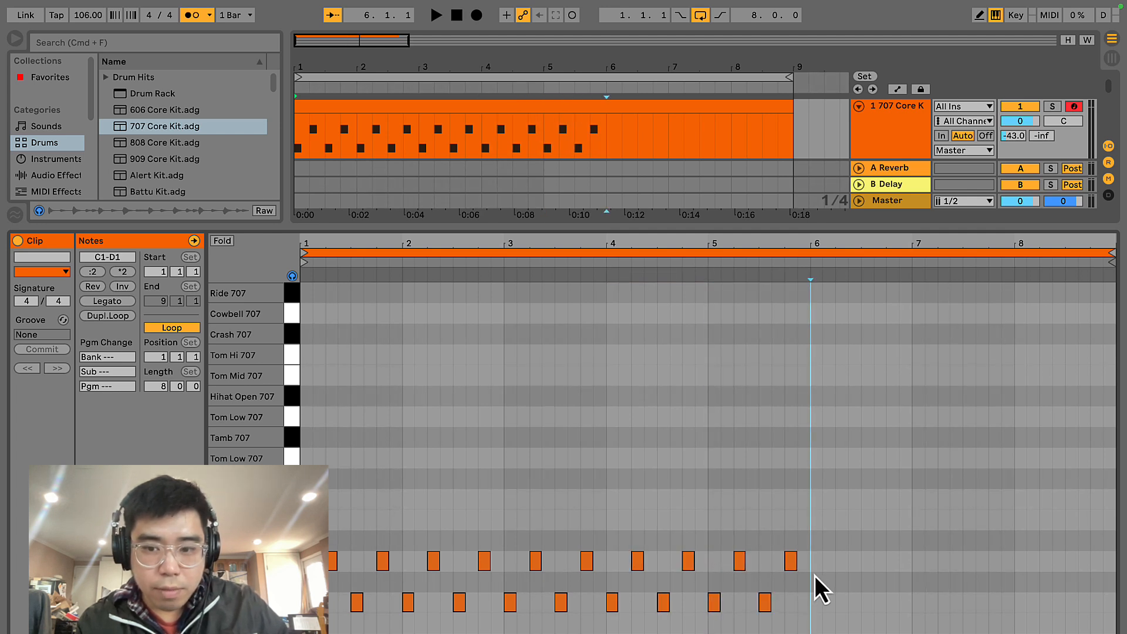
key(super+d)
click(914, 574)
key(super+d)
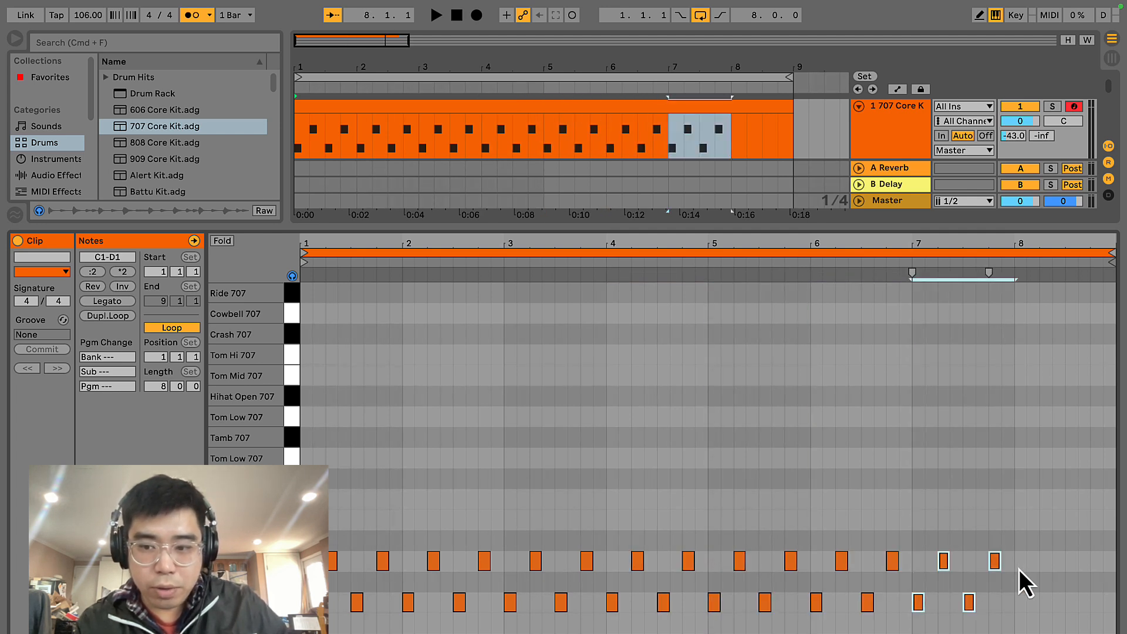
key(super+d)
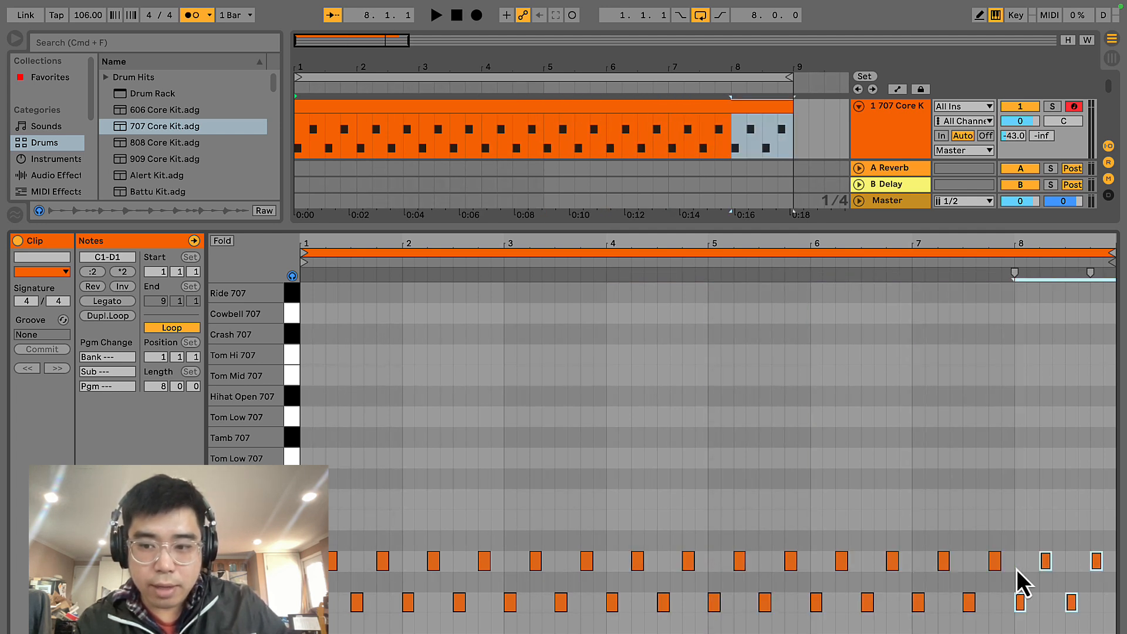
- Play the drum pattern from bar 1 to the end of bar 4
click(305, 430)
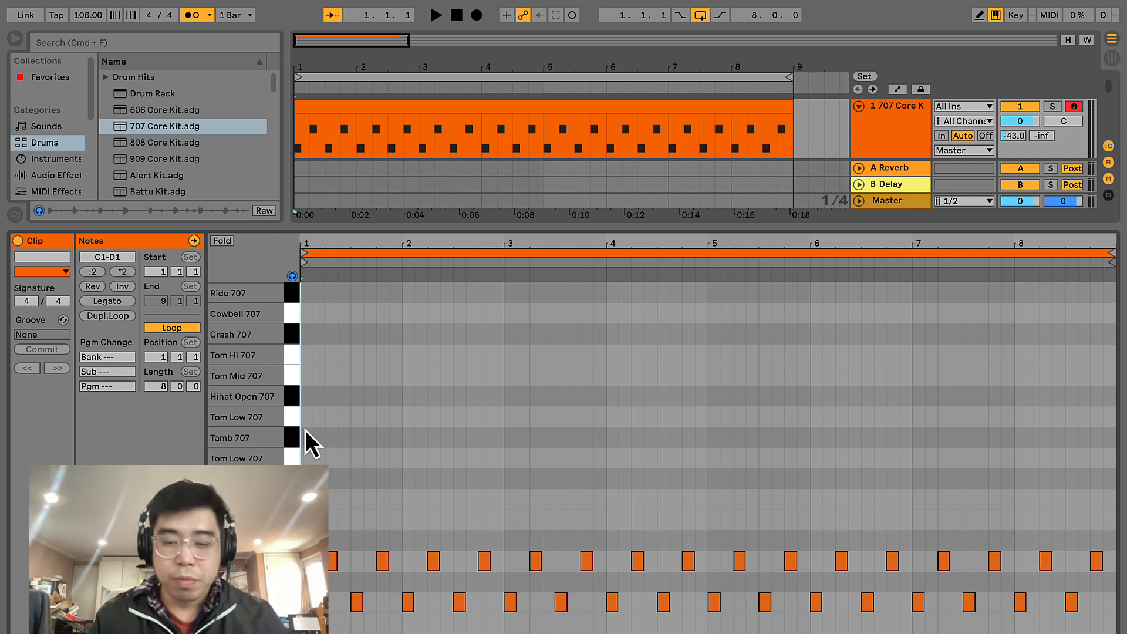
key(space)
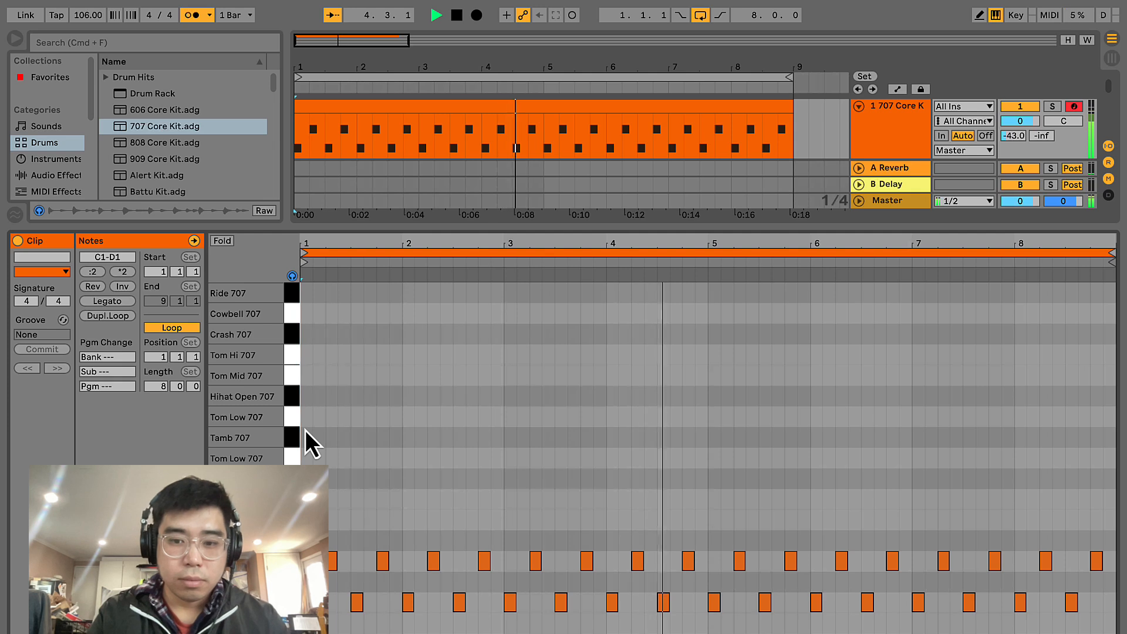
key(space)
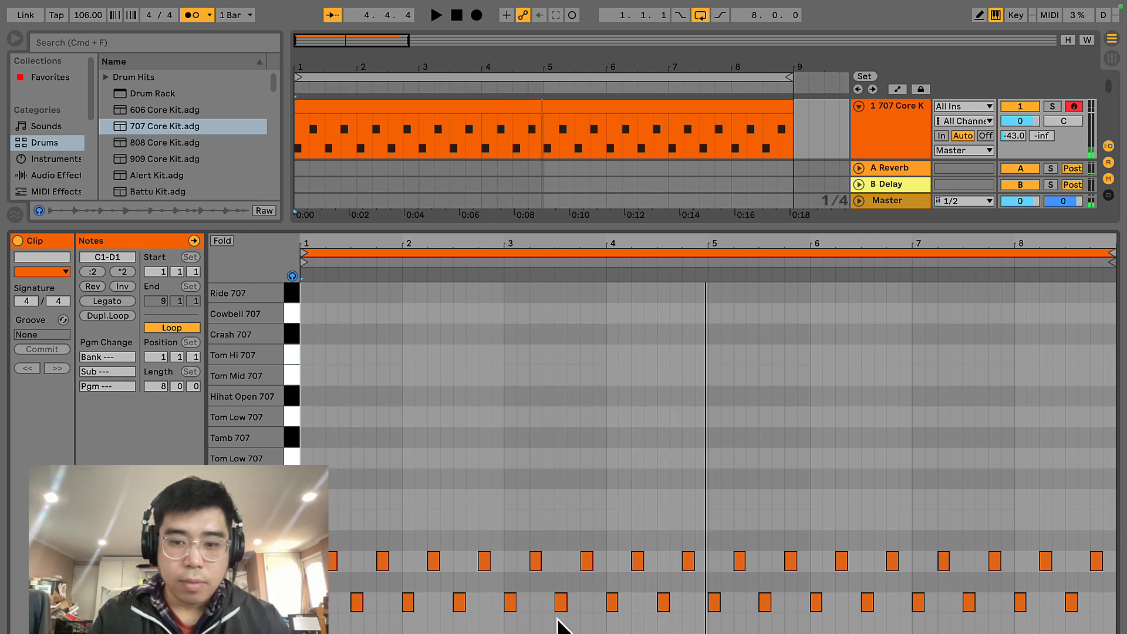
- Add an extra D1 note on the last eighth of bar 4 and of bar 8, and play the clip back
double_click(701, 566)
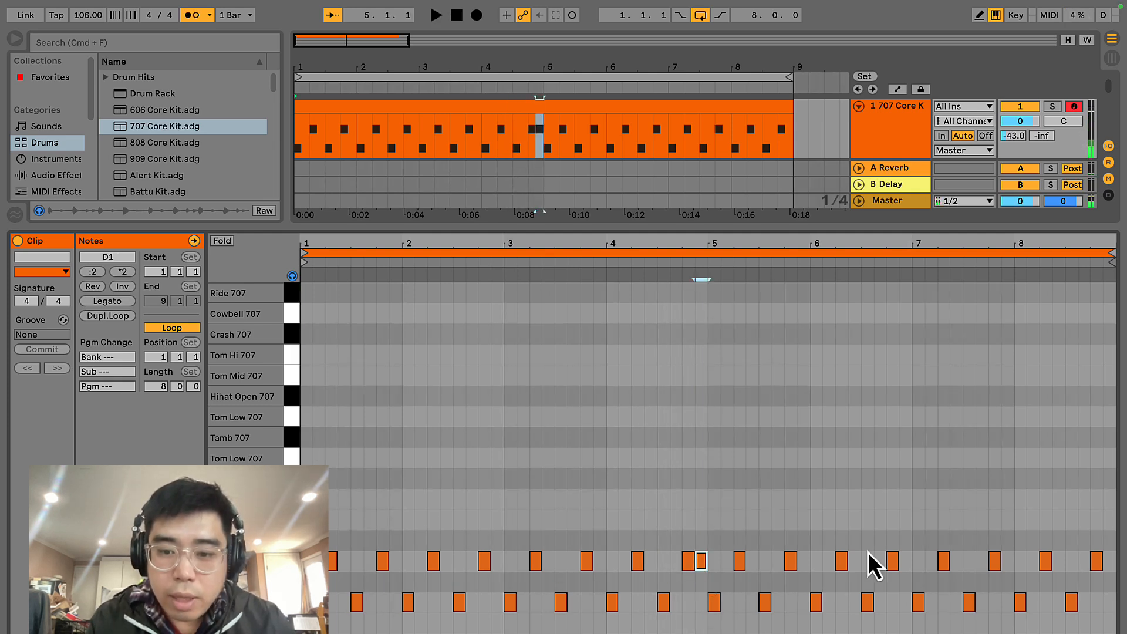
double_click(1109, 562)
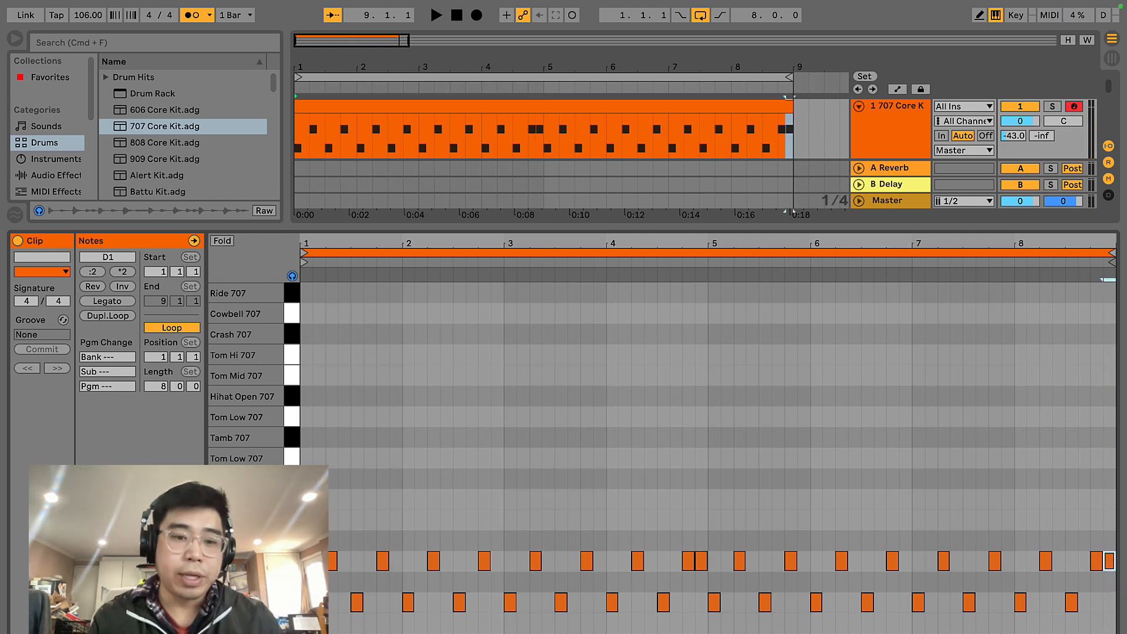
key(space)
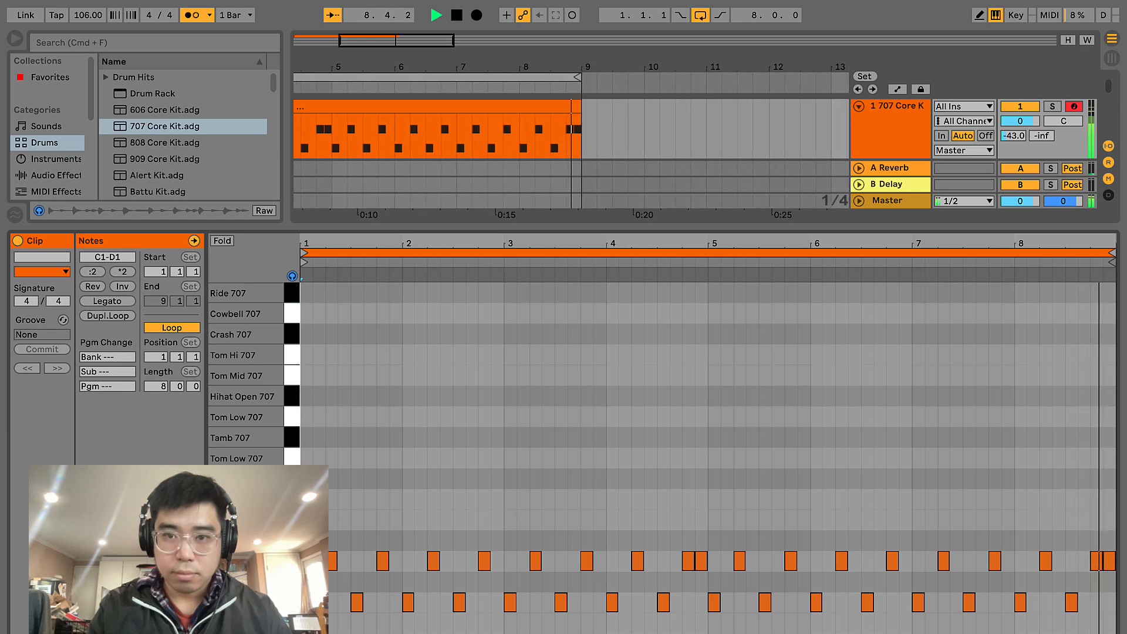
key(space)
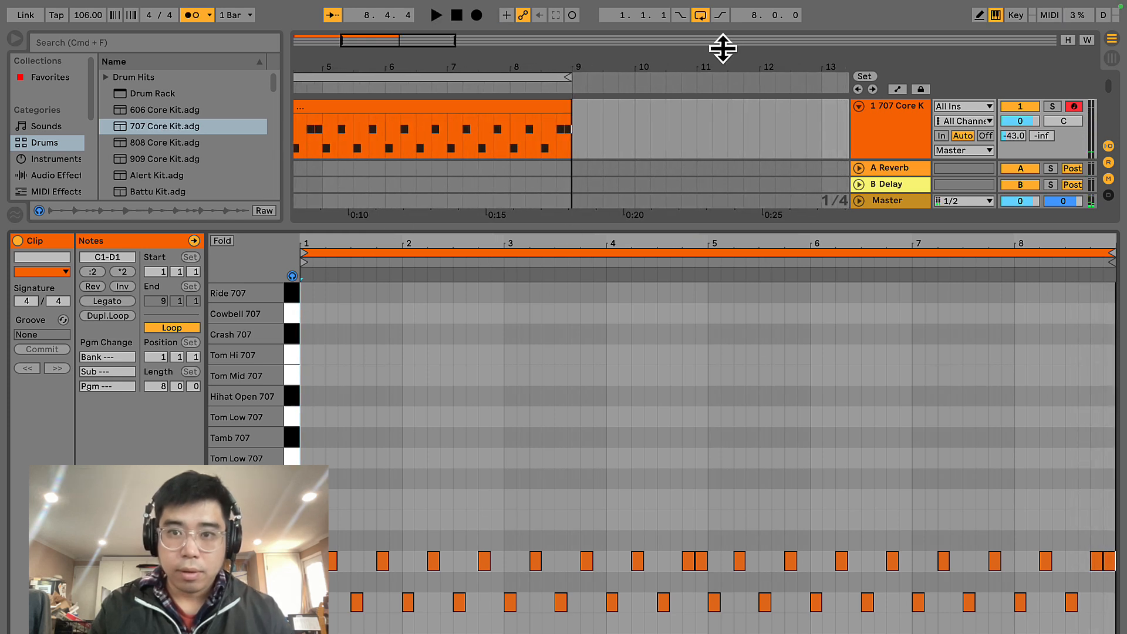
mouse_move(754, 5)
click(800, 10)
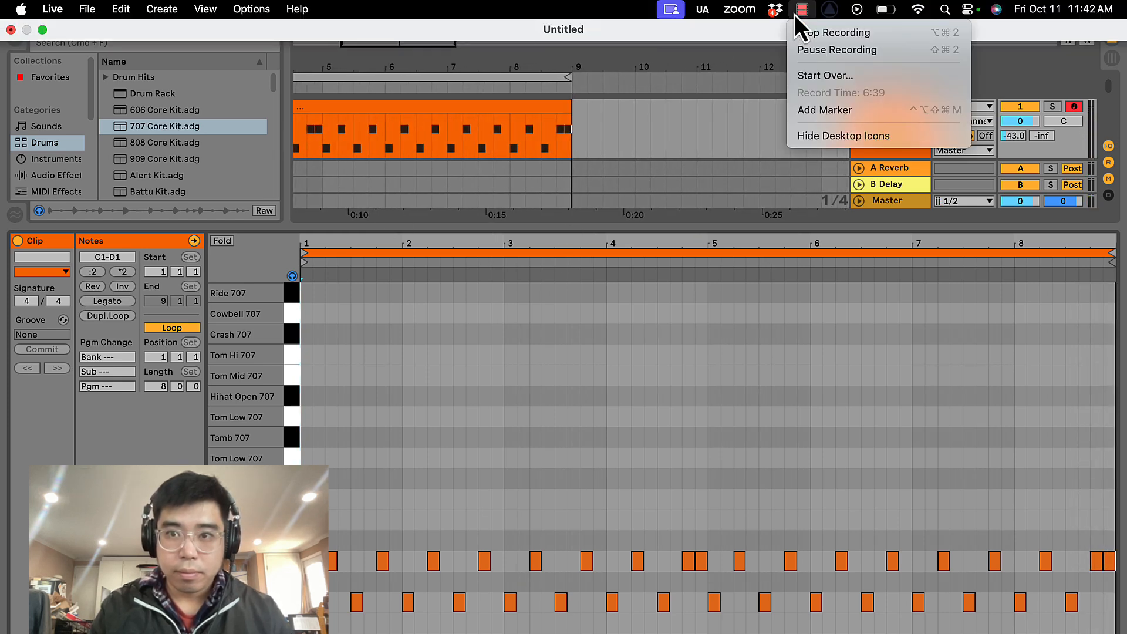
click(807, 49)
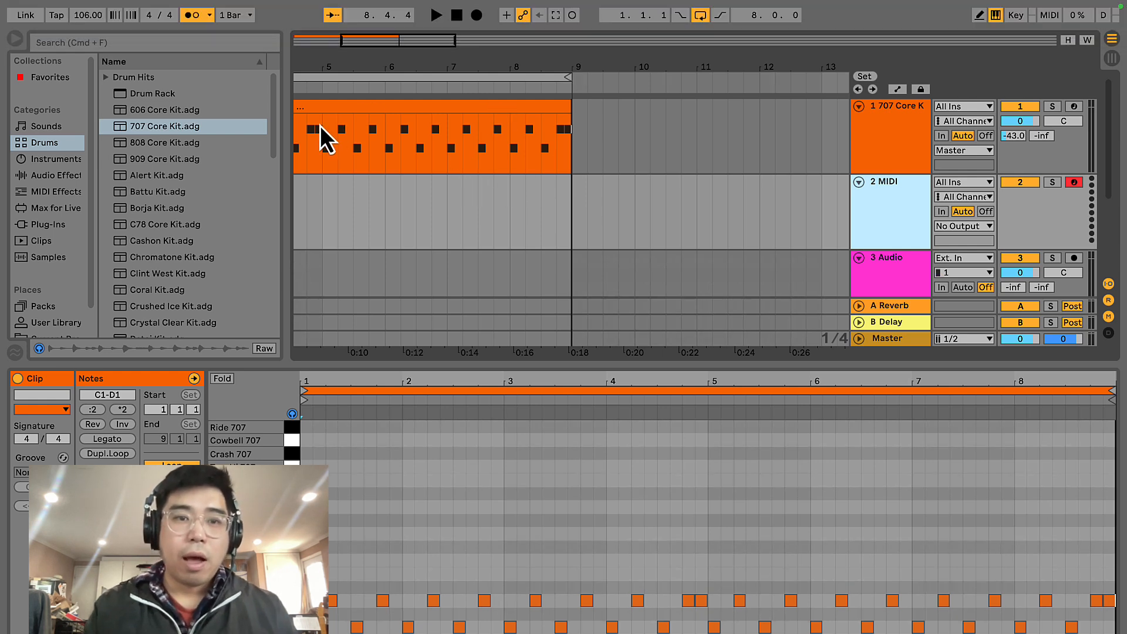
- Fit the whole eight-bar drum clip in the arrangement and play it through the fill in bar 4
scroll(306, 140, down, 3)
scroll(305, 140, down, 5)
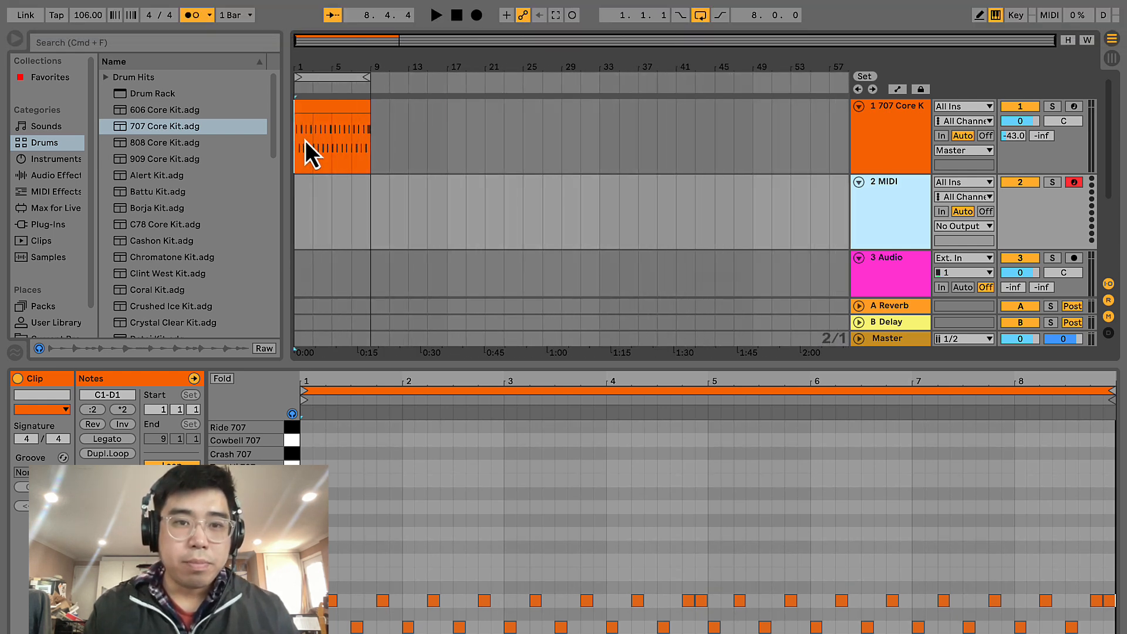
scroll(305, 140, up, 4)
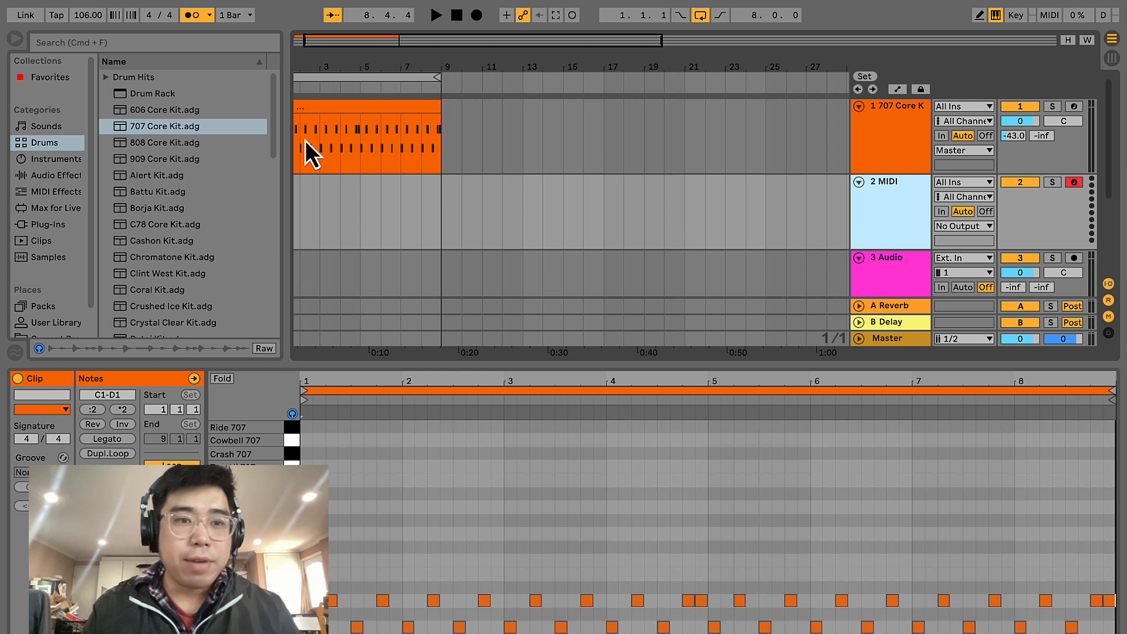
scroll(305, 139, up, 5)
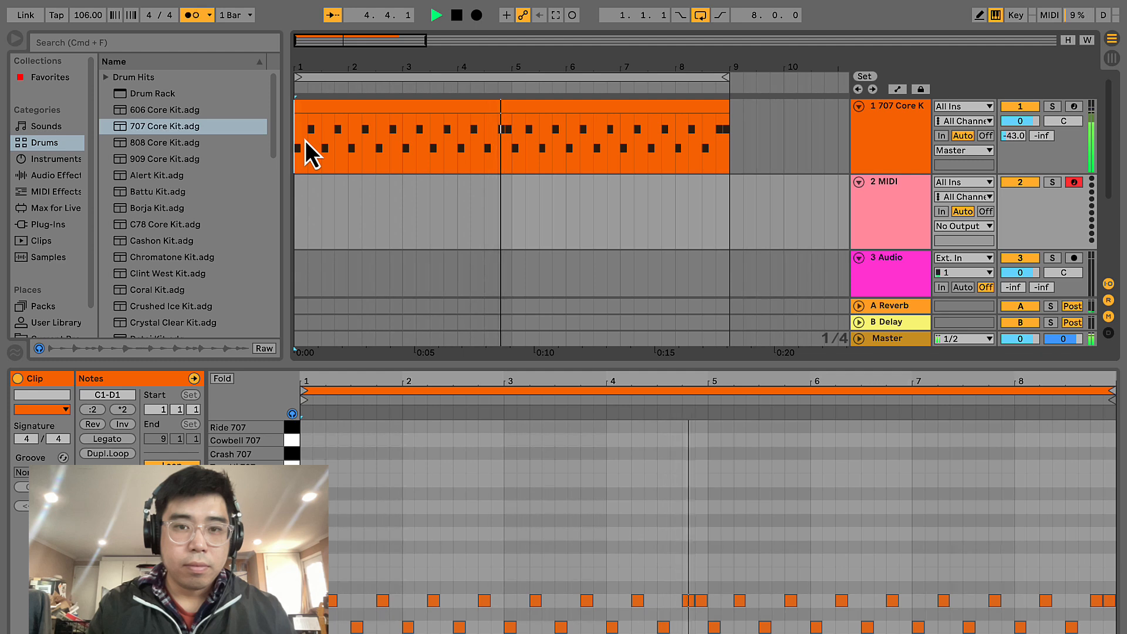
key(space)
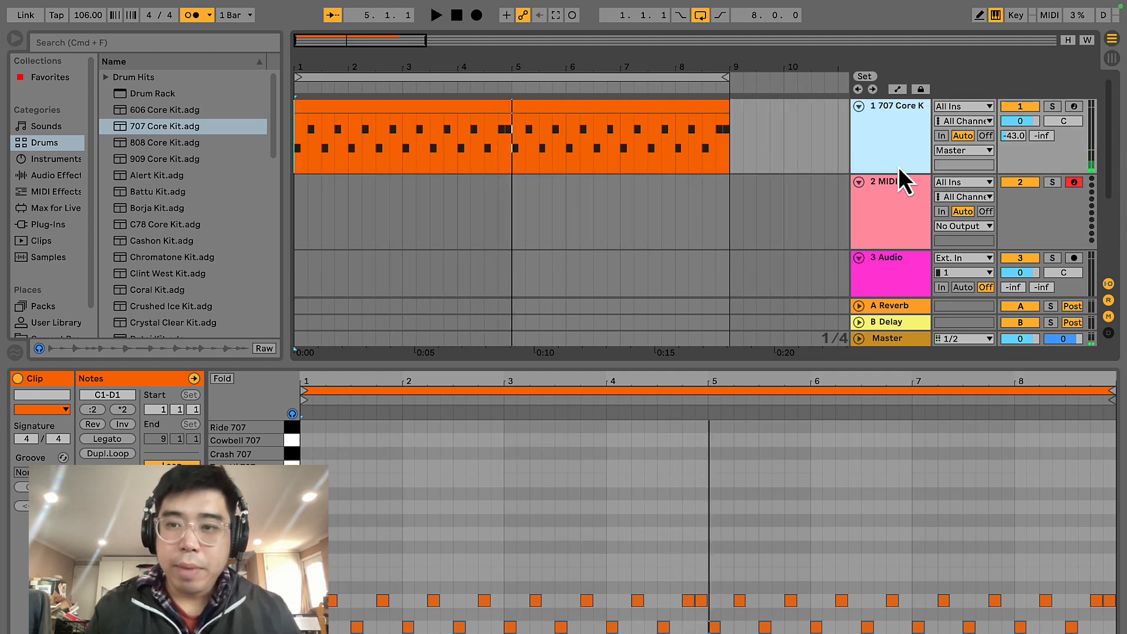
- Load the Arturia Jup-8 V4 plug-in onto the 2 MIDI track
click(900, 210)
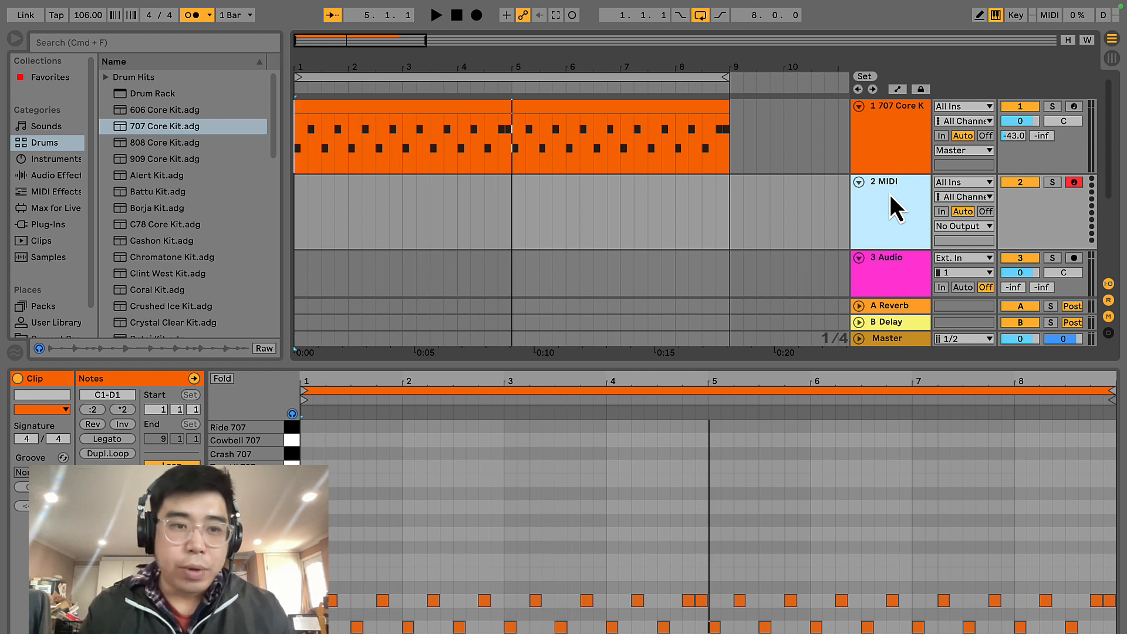
click(63, 231)
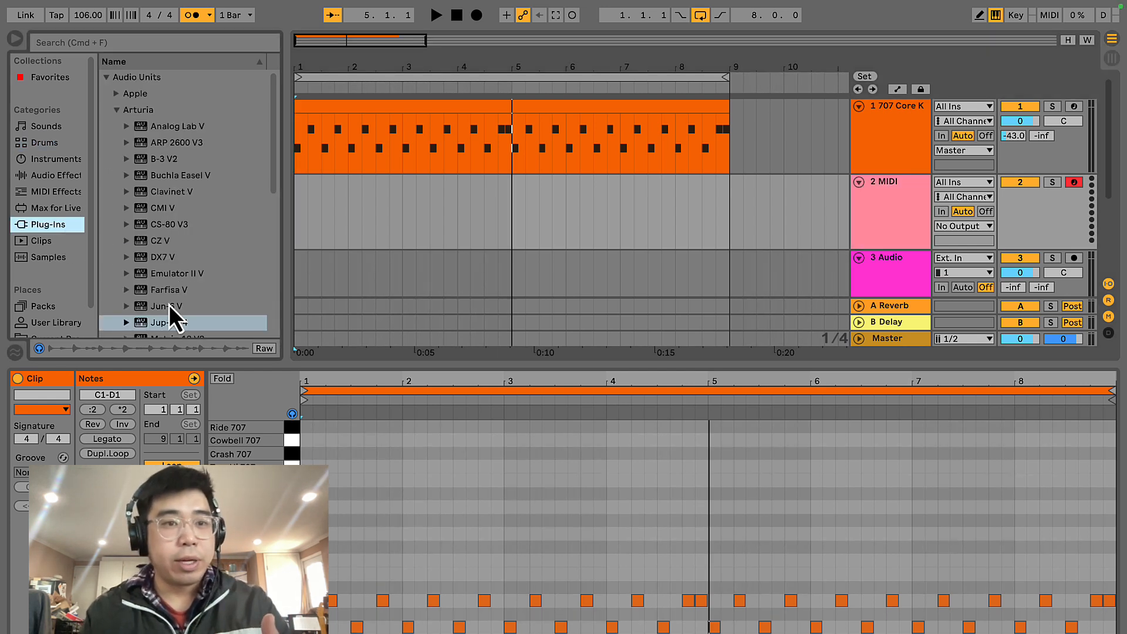
scroll(170, 305, down, 1)
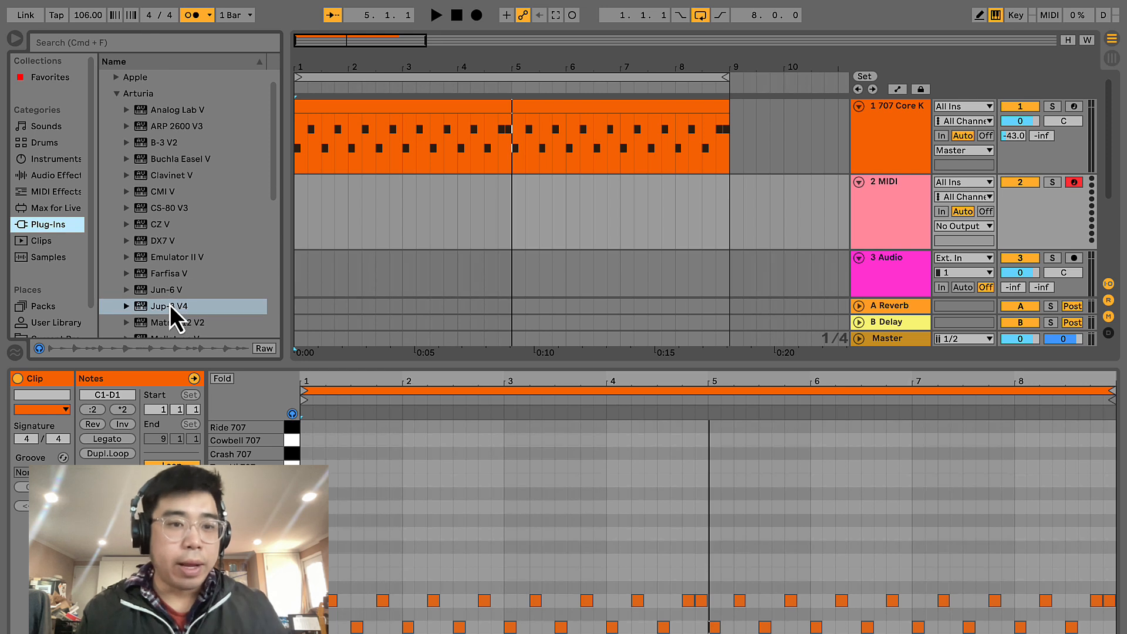
scroll(170, 305, down, 1)
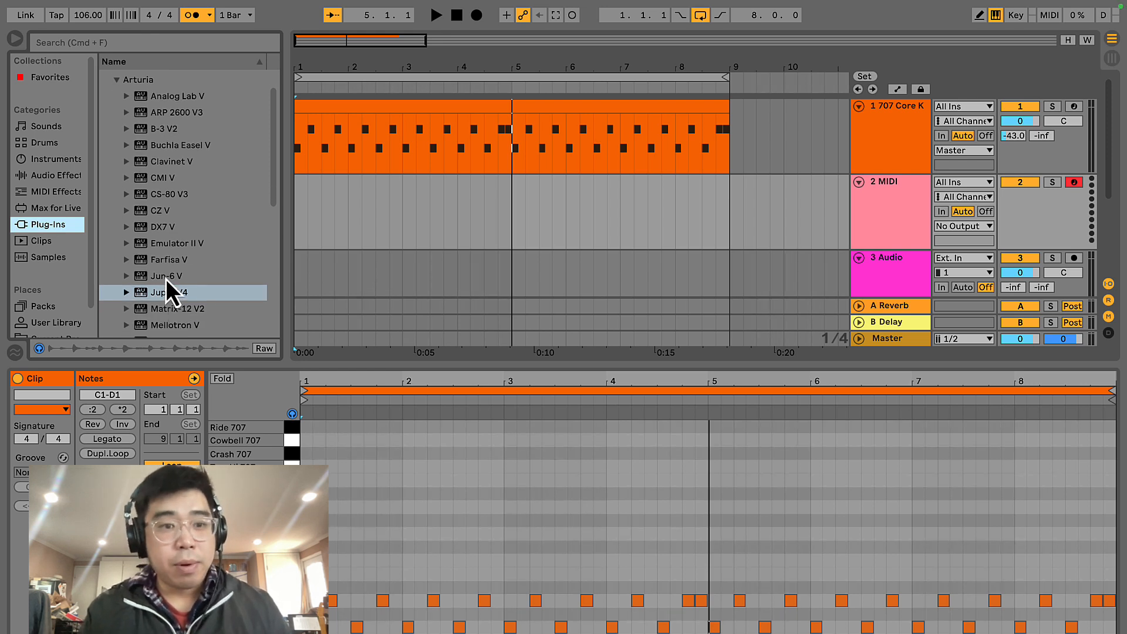
click(166, 281)
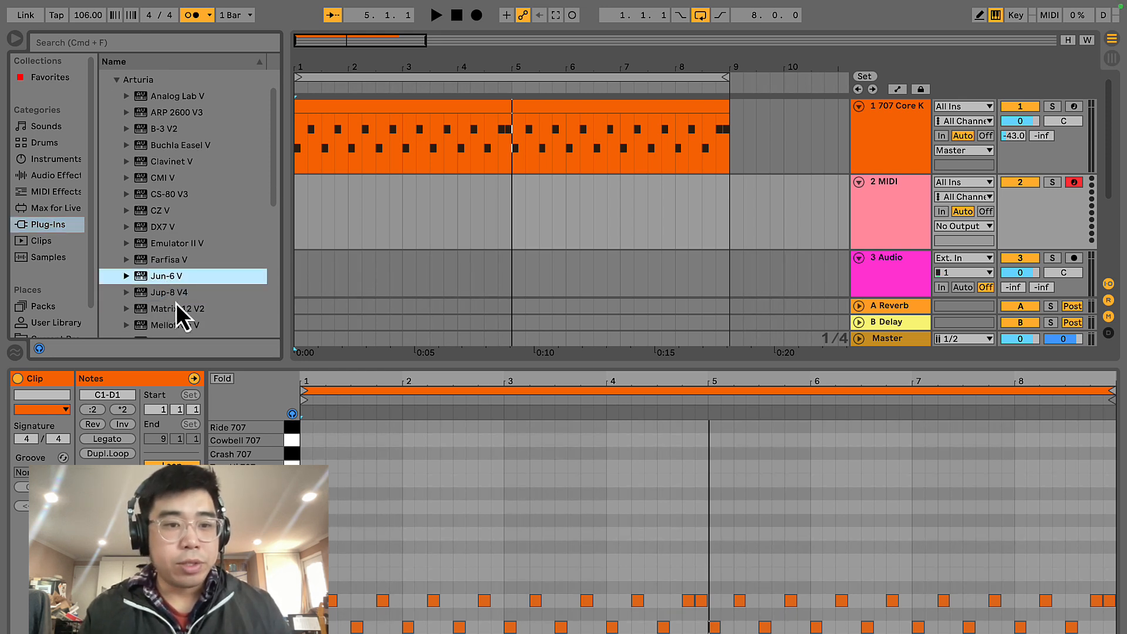
click(176, 300)
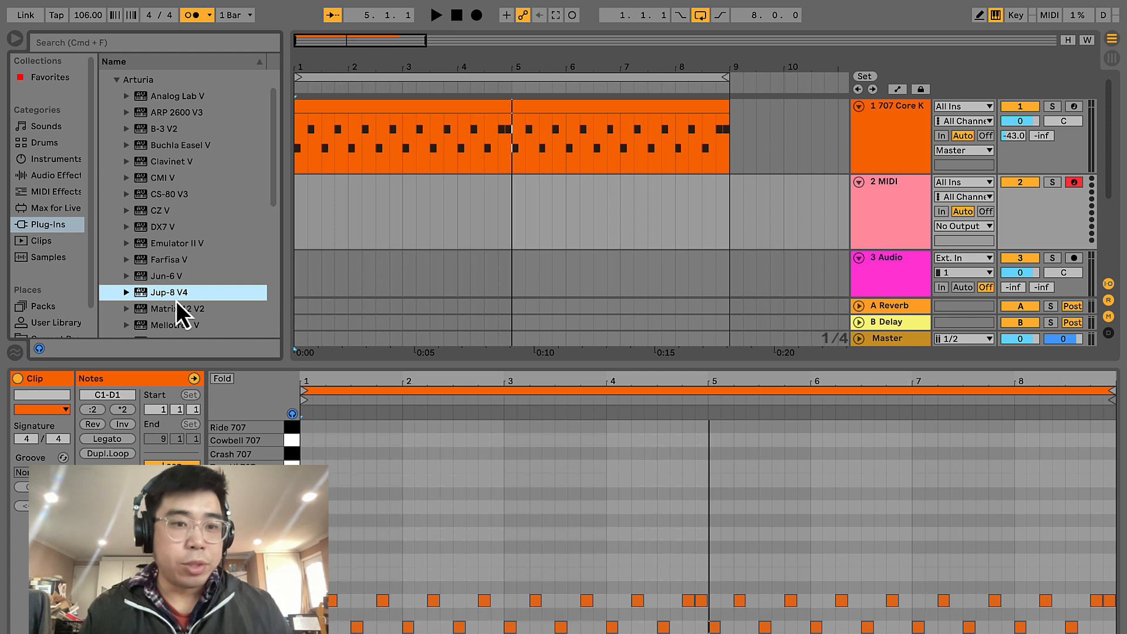
double_click(162, 298)
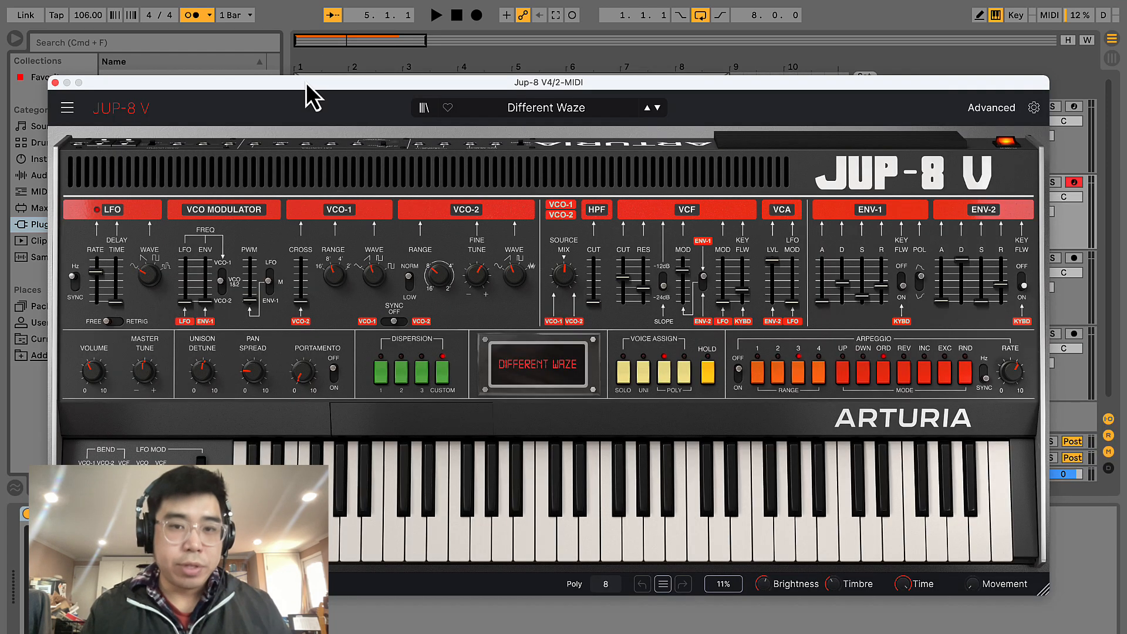
- Choose the Hi Brass preset from Brass & Winds for the synth and move its window clear of the arrangement
click(535, 111)
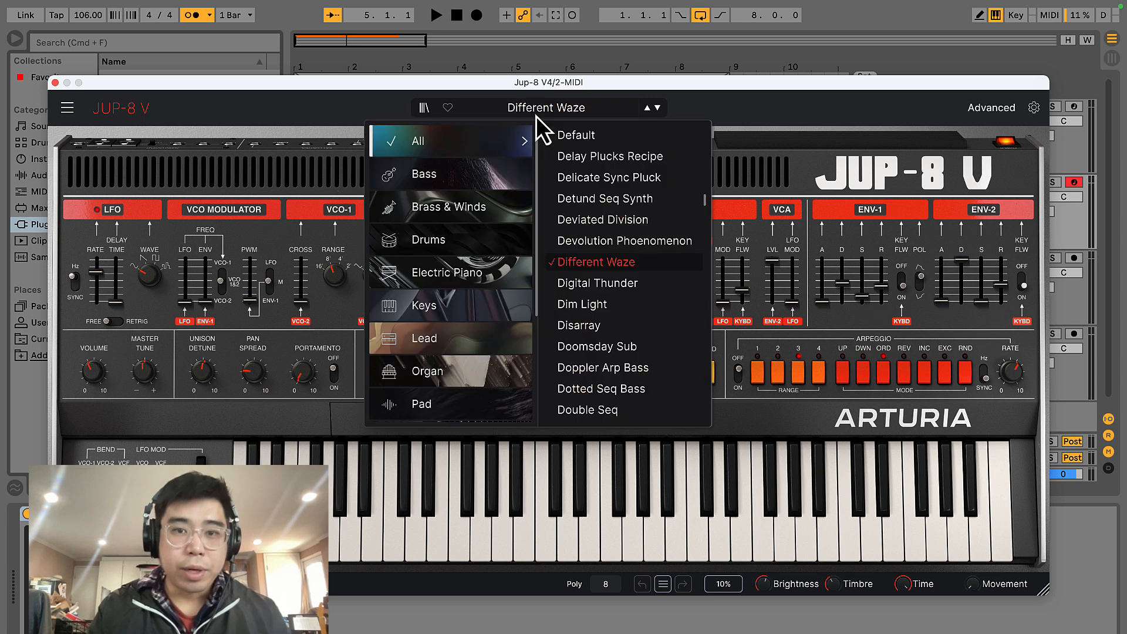
mouse_move(515, 212)
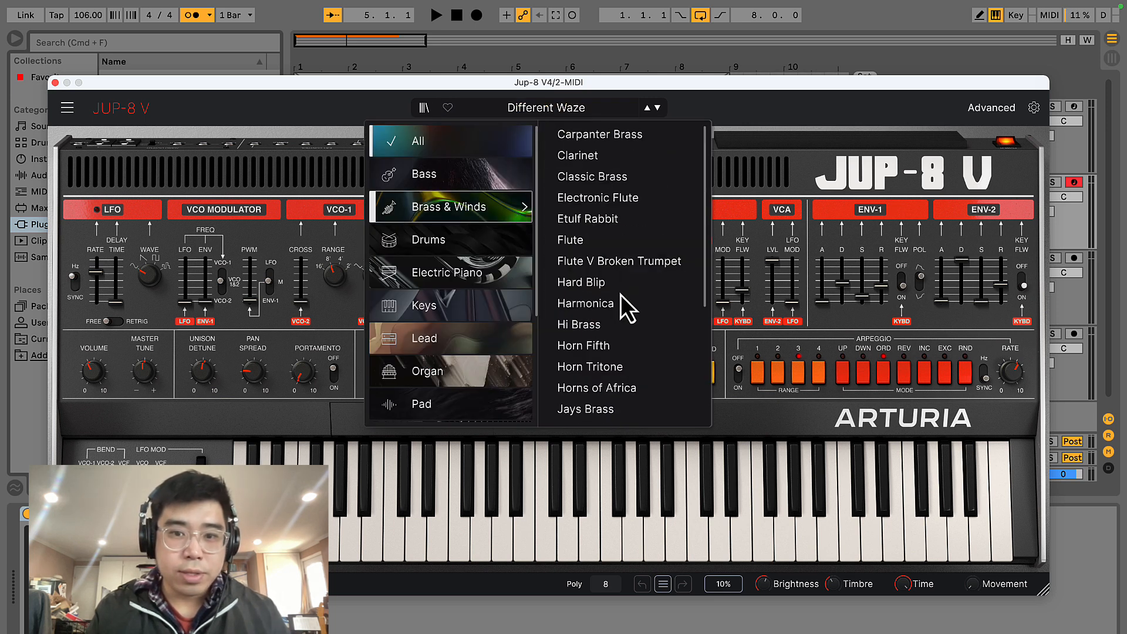
click(613, 329)
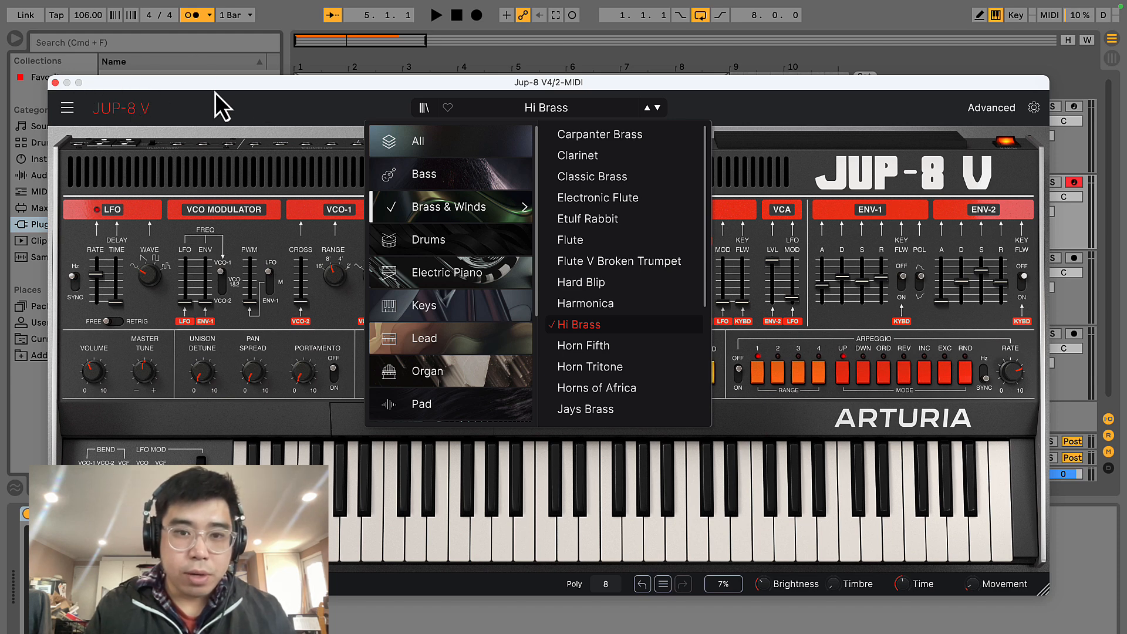
click(597, 112)
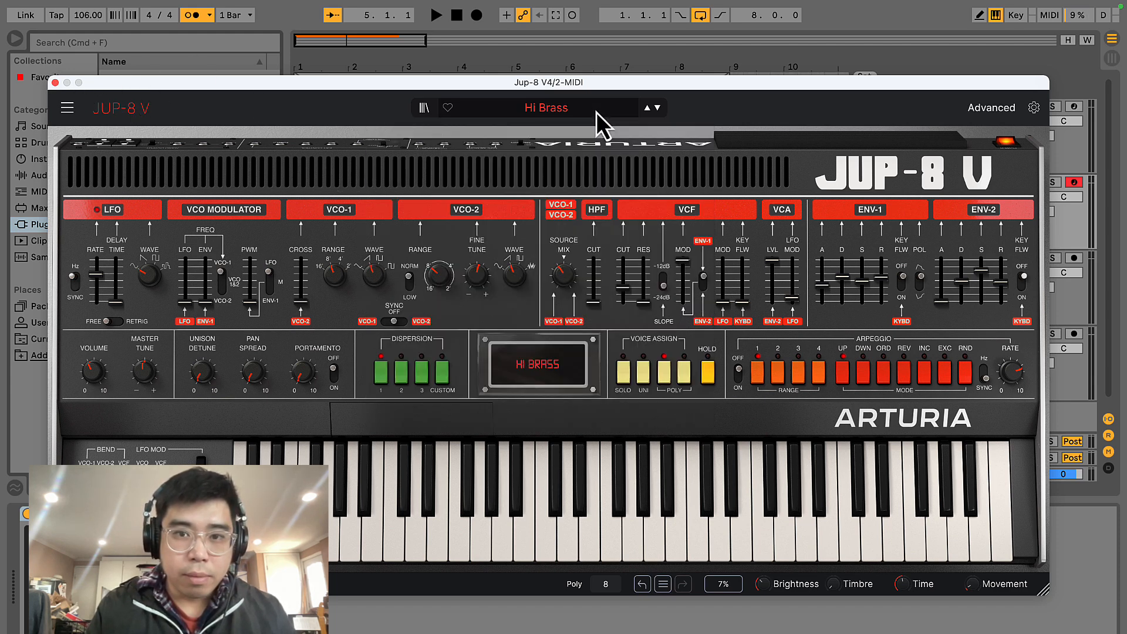
drag(89, 86, 131, 518)
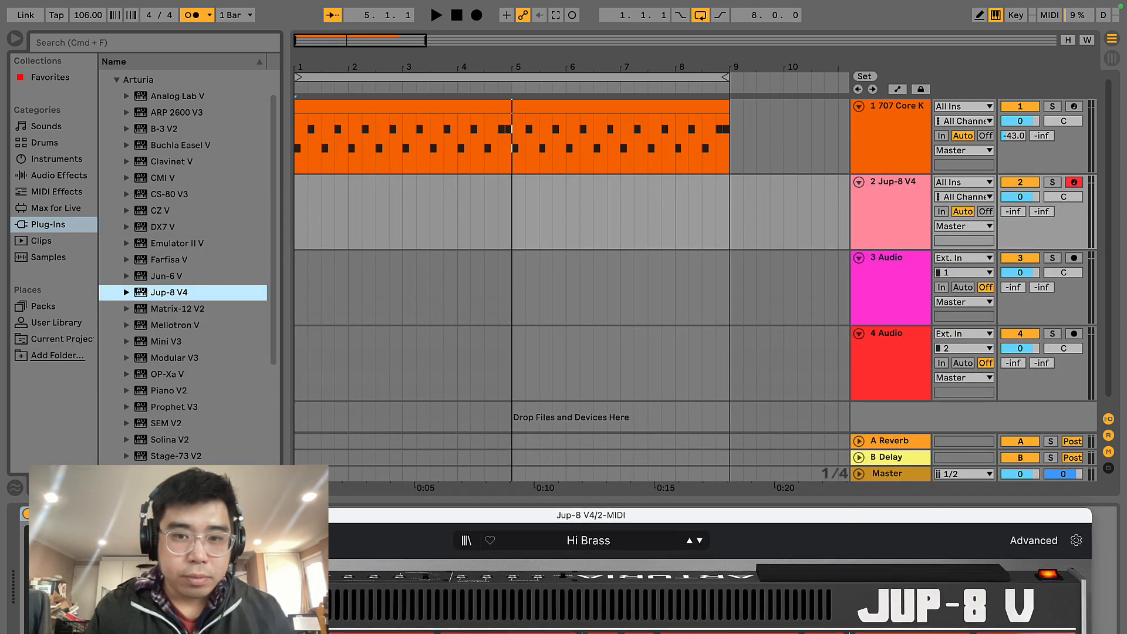
- Try recording a chord part on the Jup-8 V4 track from bar 1, and undo the take
click(882, 176)
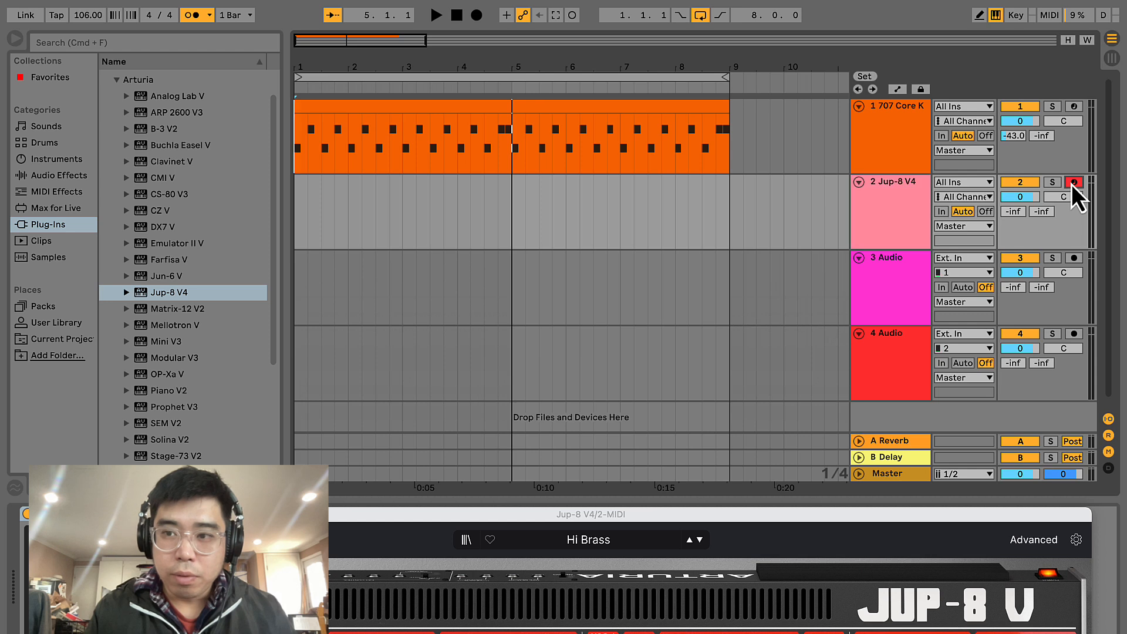
click(901, 186)
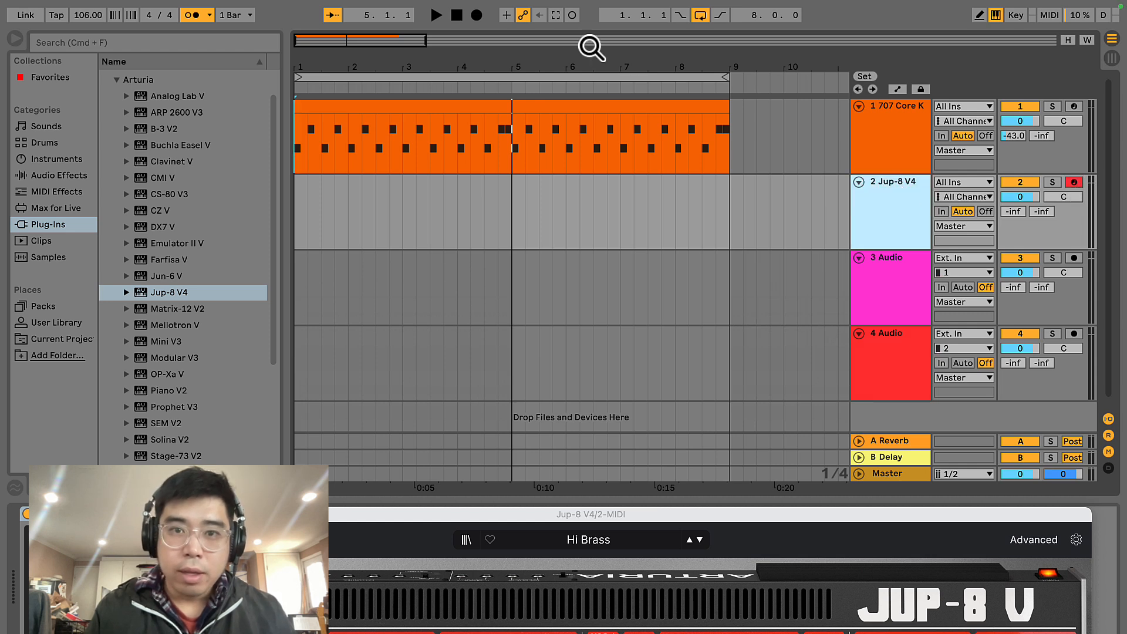
click(457, 16)
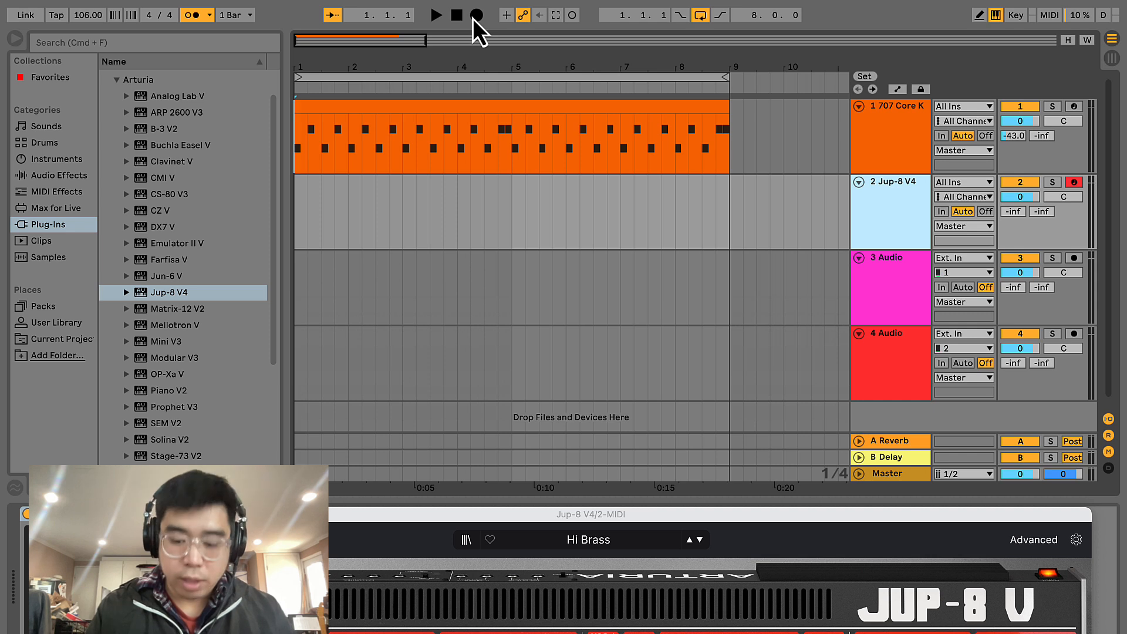
click(475, 16)
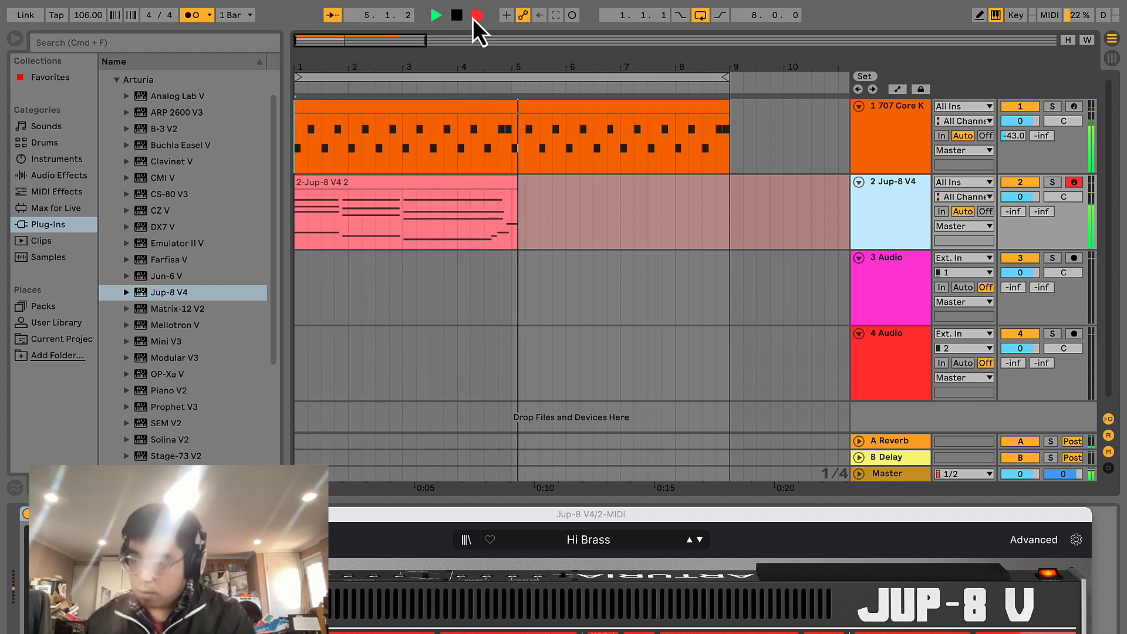
key(space)
key(super+z)
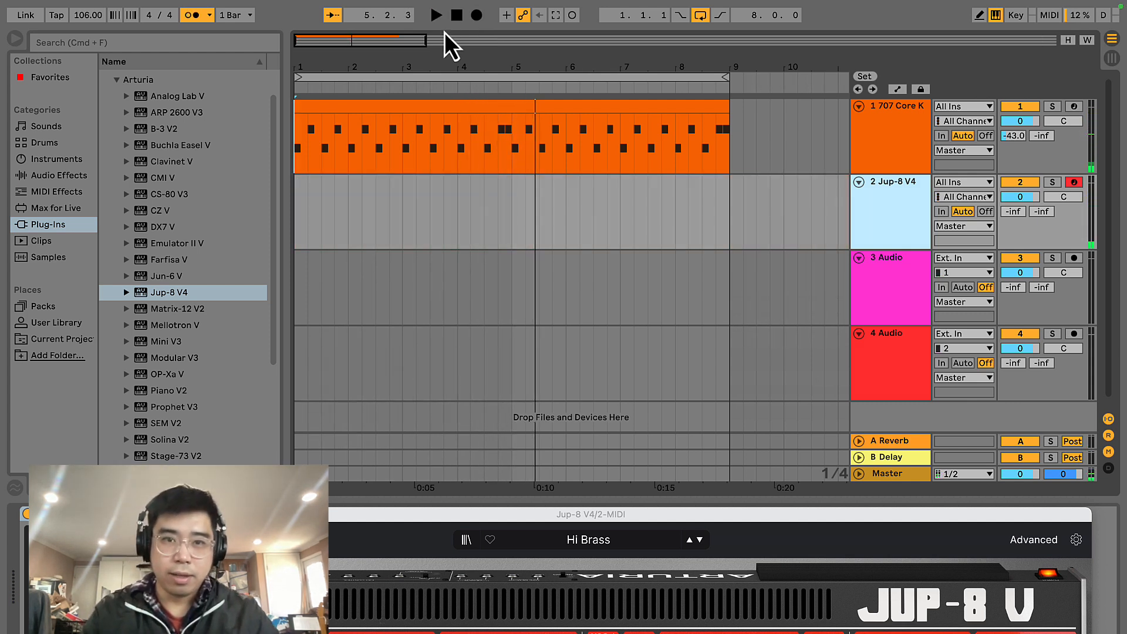
- Record an eight-bar chord and bass part on the Jup-8 V4 track from bar 1 over the drum loop
click(455, 18)
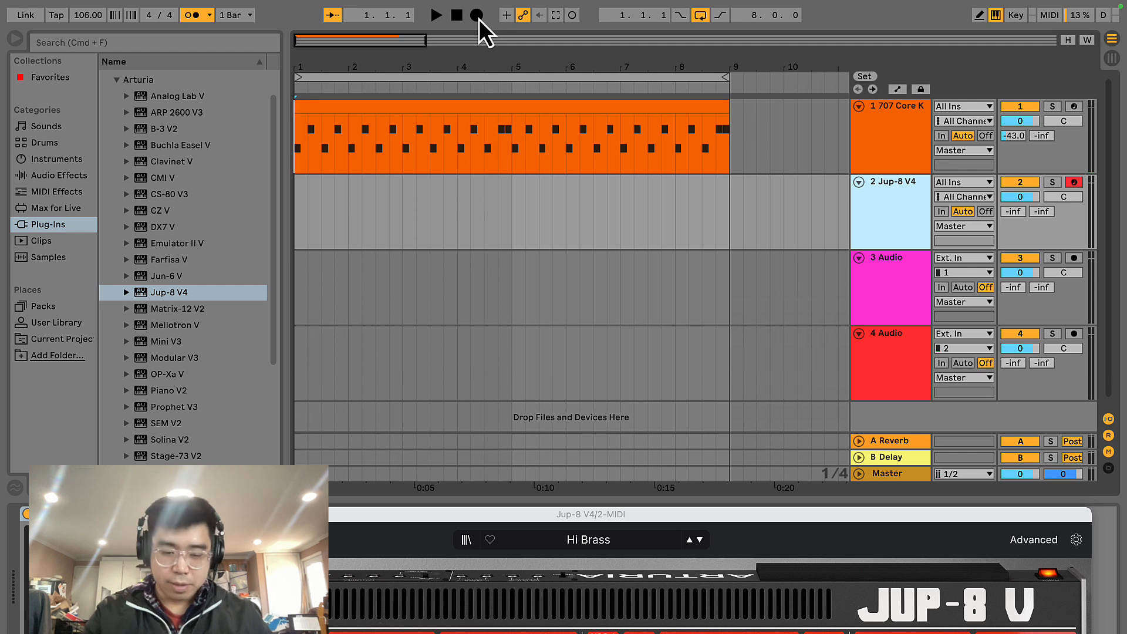
click(479, 18)
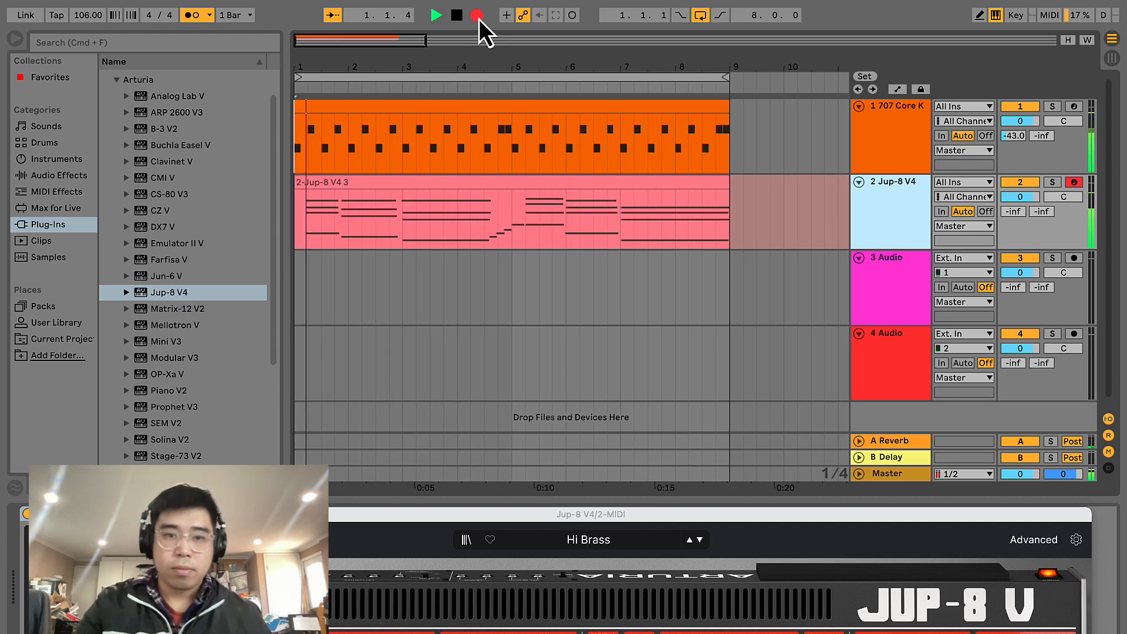
click(479, 18)
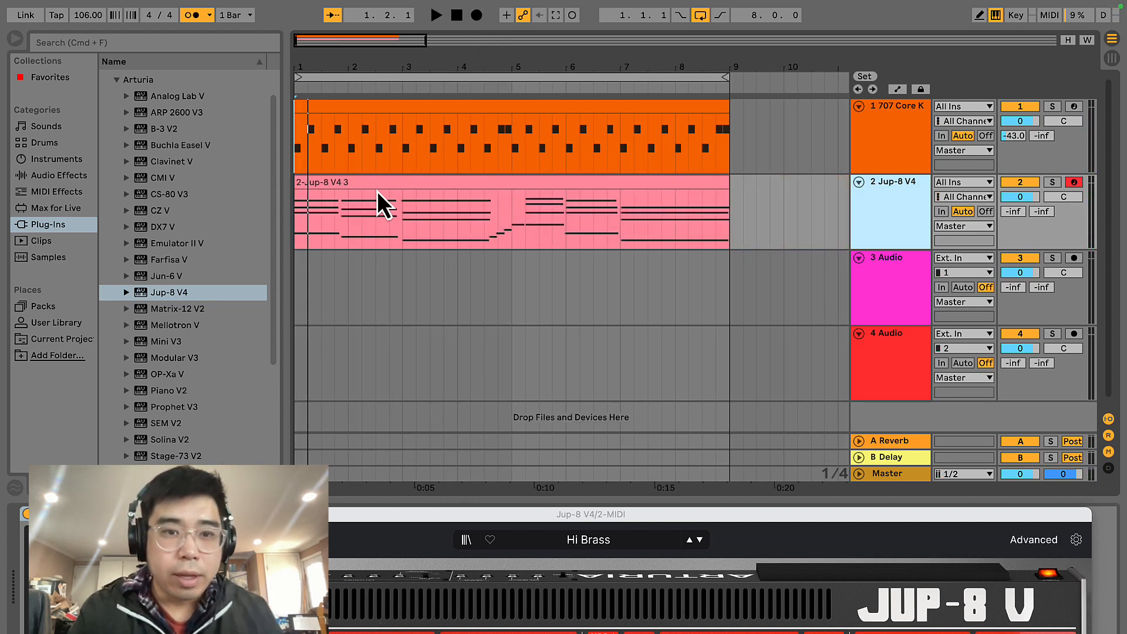
- Open the recorded Jup-8 V4 clip in an enlarged note editor and quantize the start of all notes to 1/16 at 97 %
double_click(333, 194)
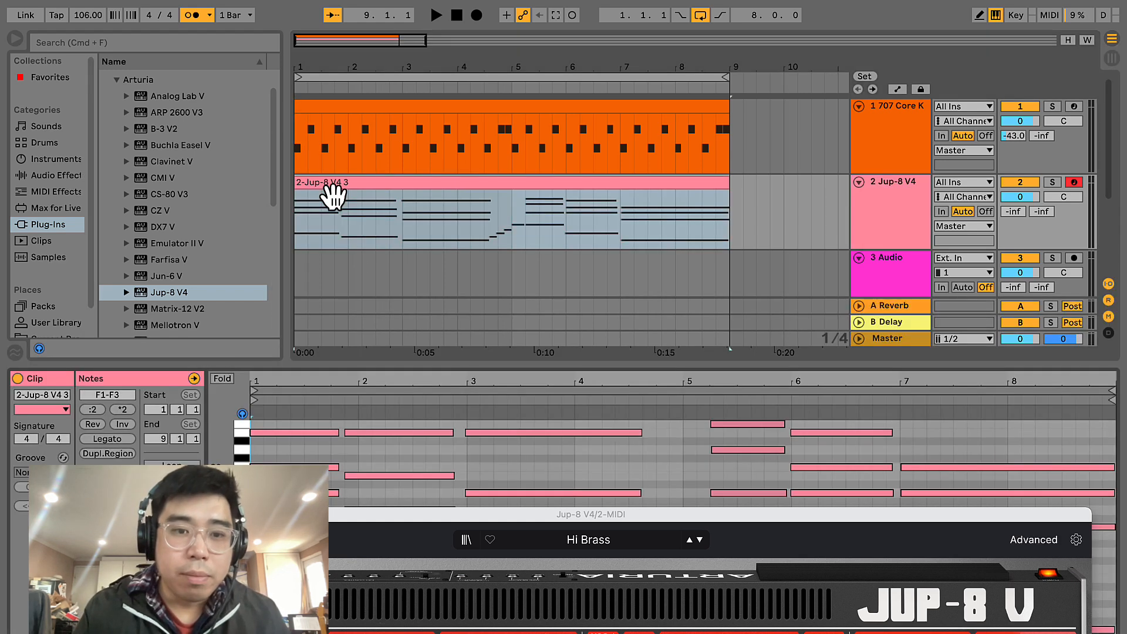
key(super+alt+p)
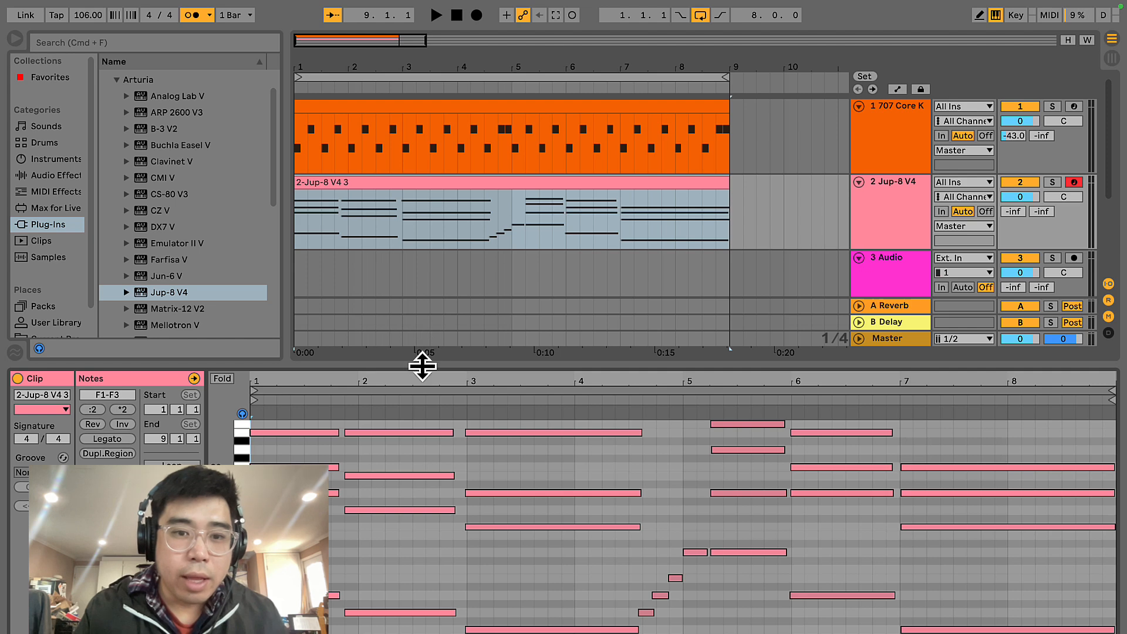
drag(423, 364, 411, 95)
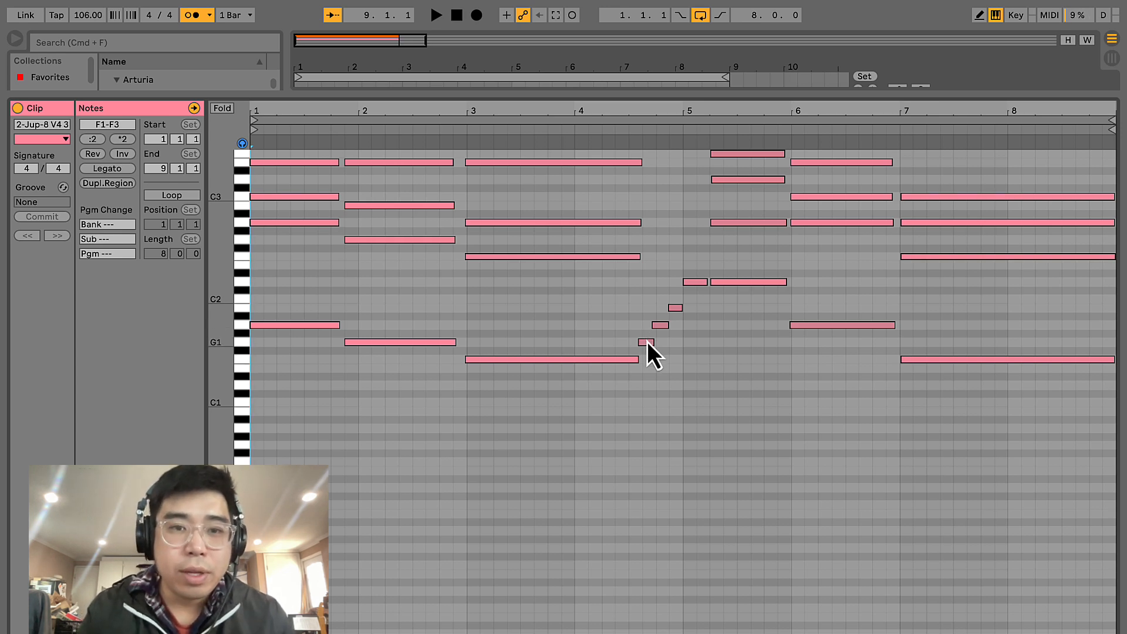
drag(932, 432, 242, 48)
key(super+shift+u)
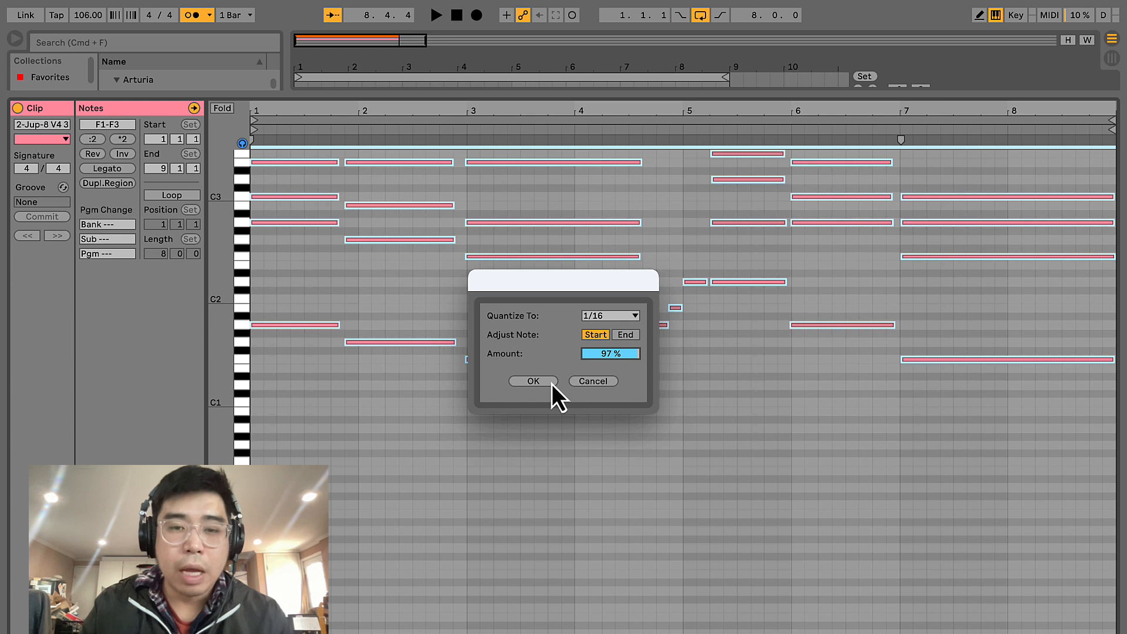
click(533, 381)
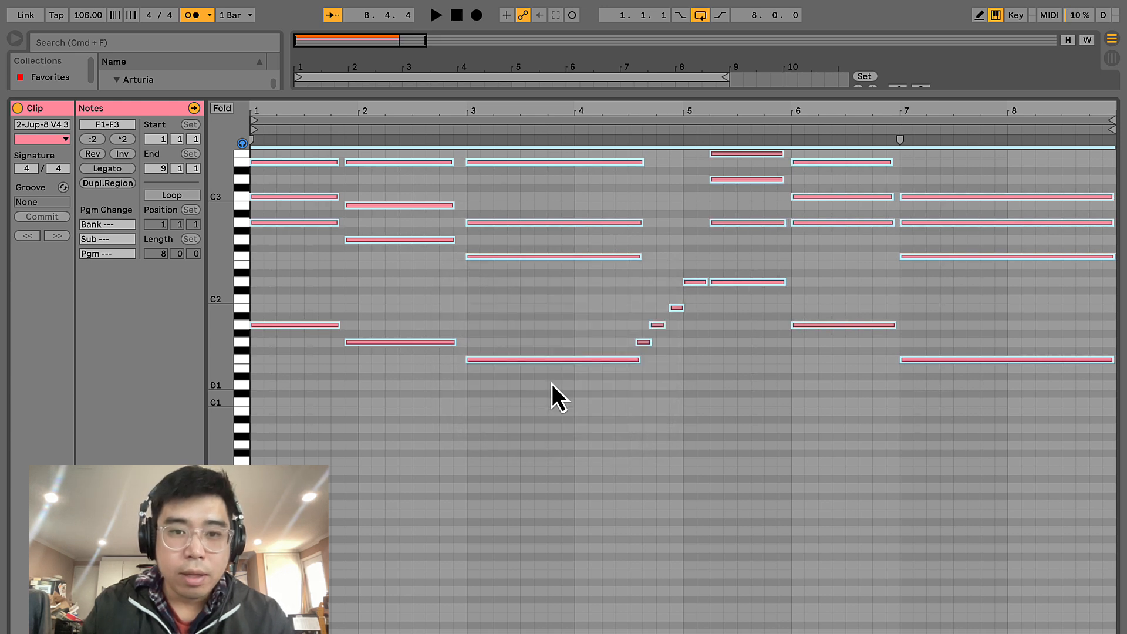
- Play back the quantized Jup-8 V4 clip from bar 1 through the bass run in bar 4
key(space)
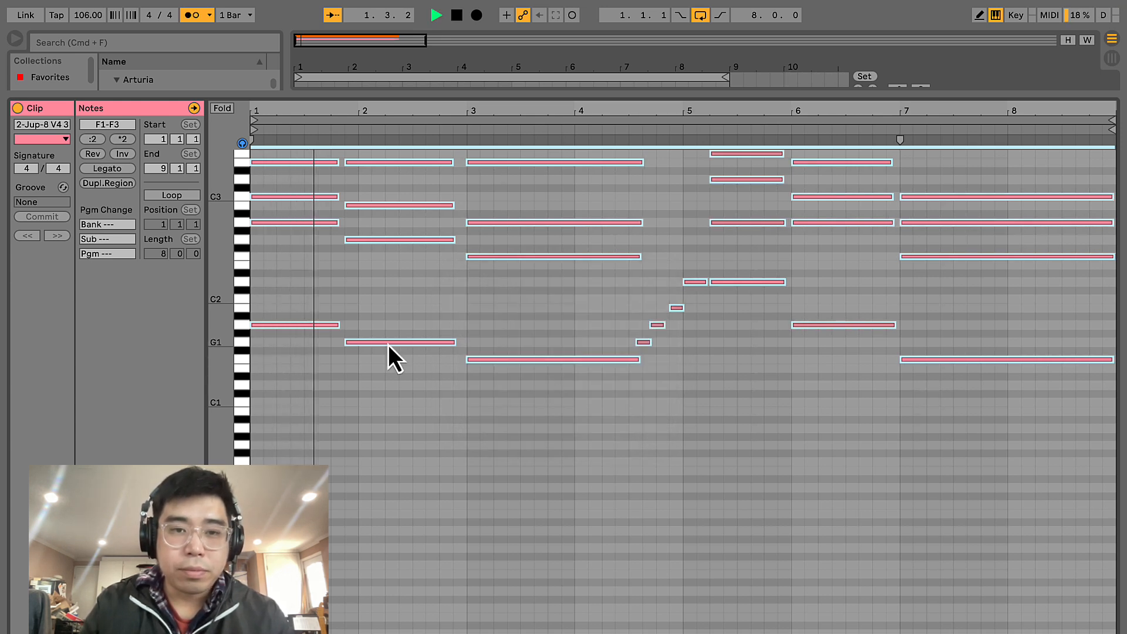
key(space)
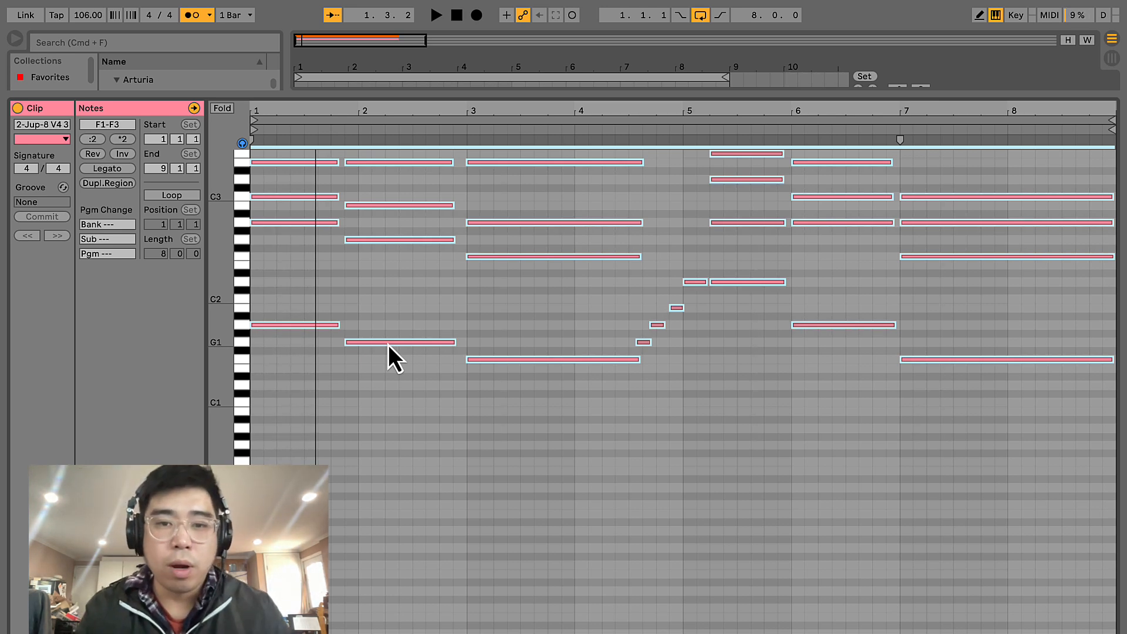
key(space)
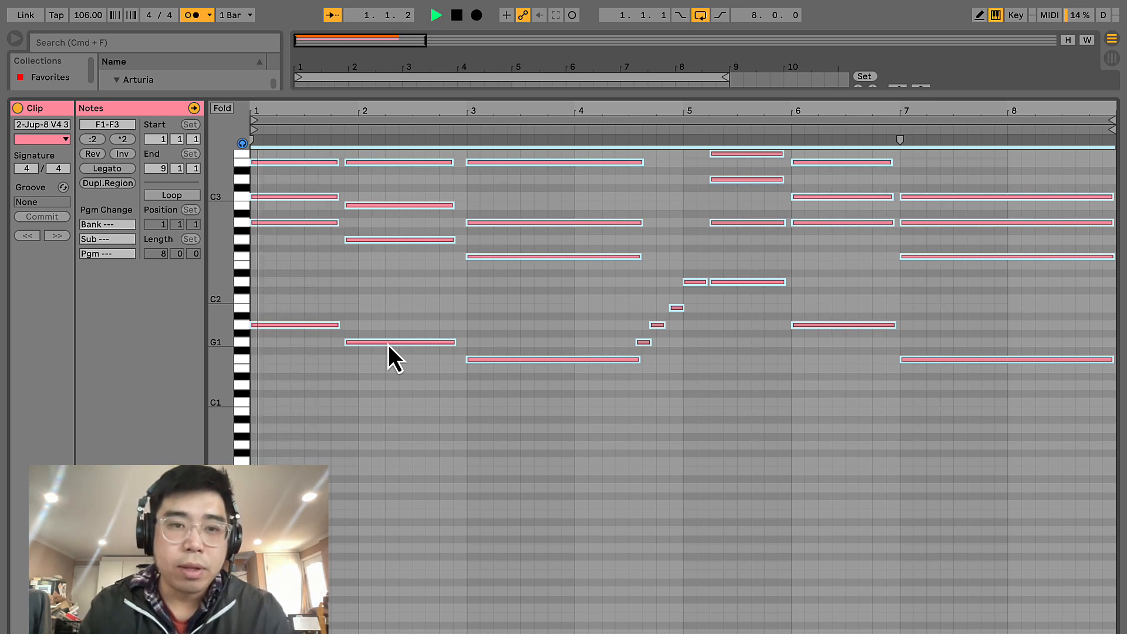
click(533, 416)
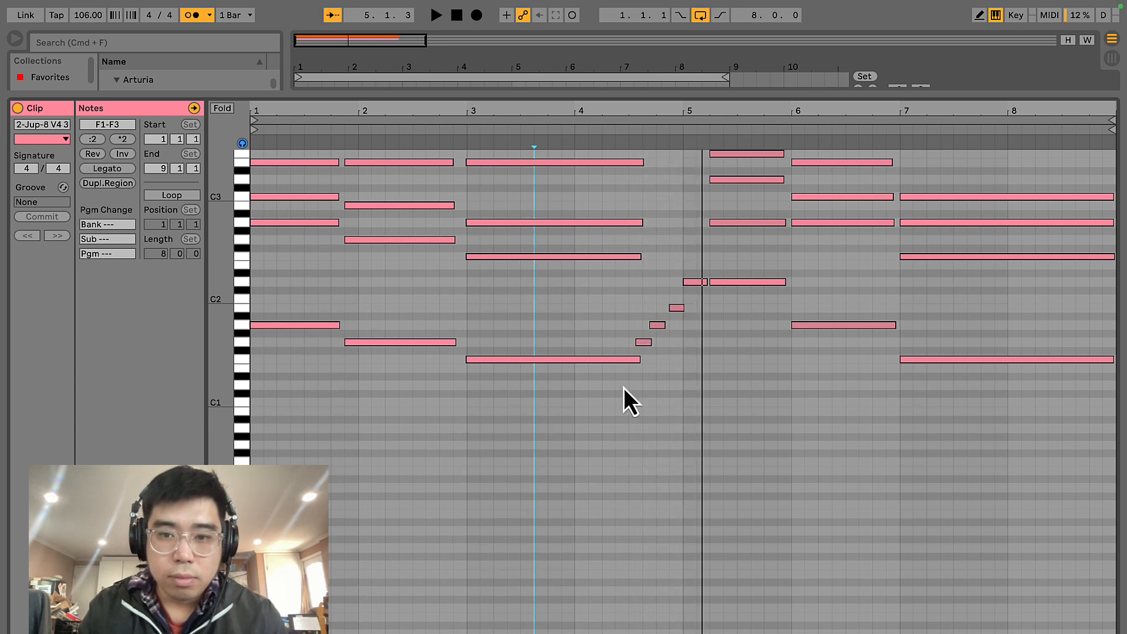
- Audition the bass run notes in bar 4 and raise the run's B1 note to C2
click(643, 343)
click(658, 325)
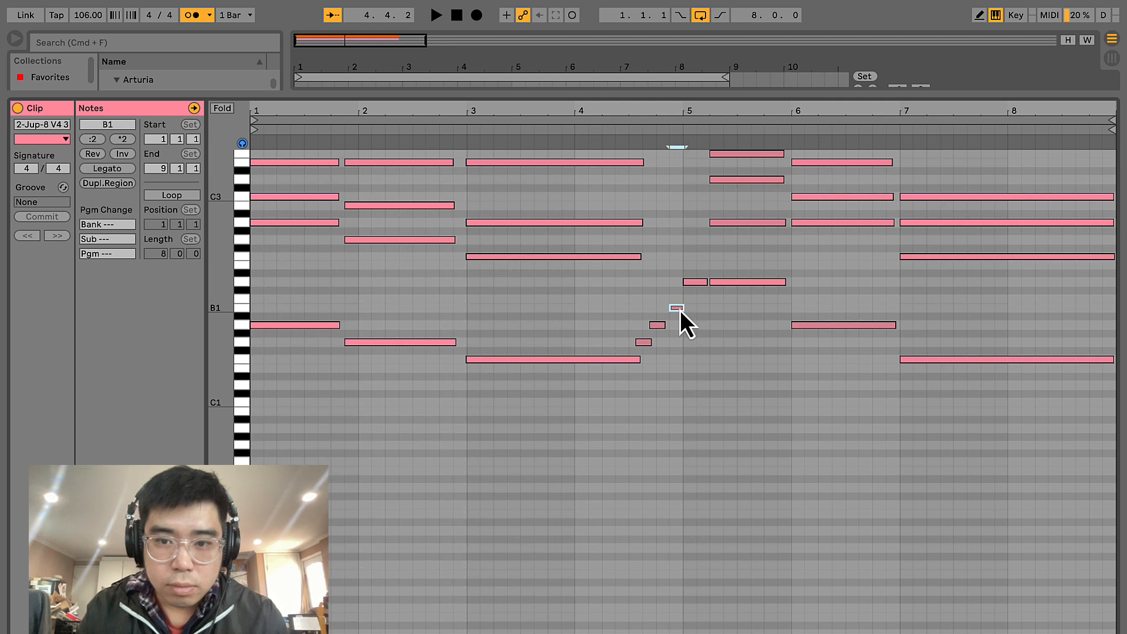
drag(680, 310, 679, 302)
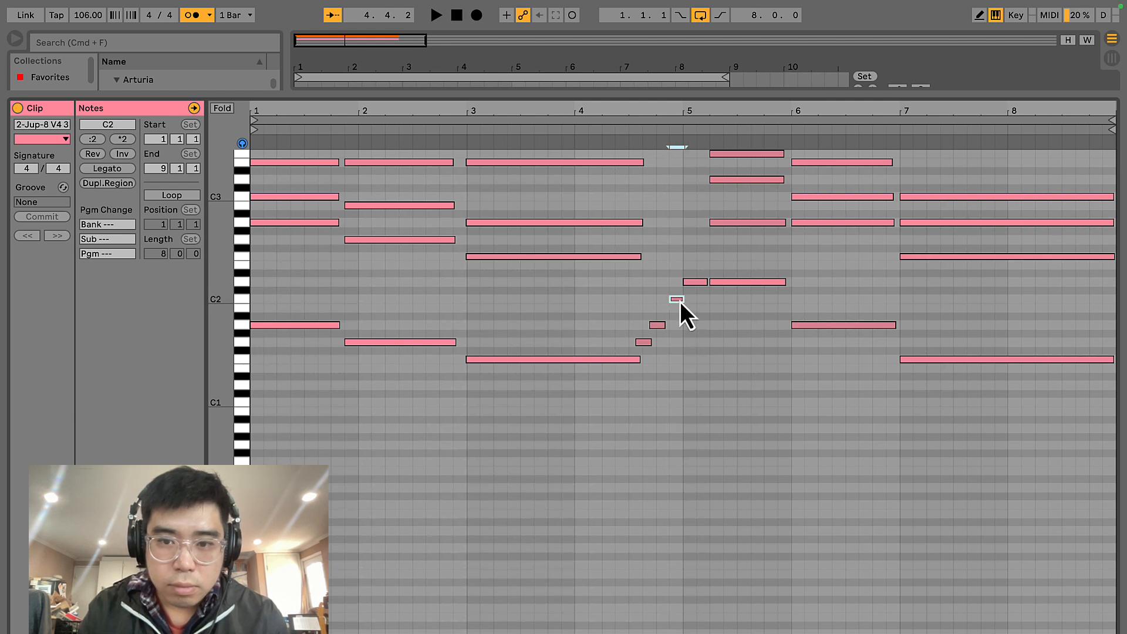
click(635, 343)
- Play the eight-bar drum and synth loop, restore the arrangement view, return to bar 1 and select the Jup-8 V4 track
key(space)
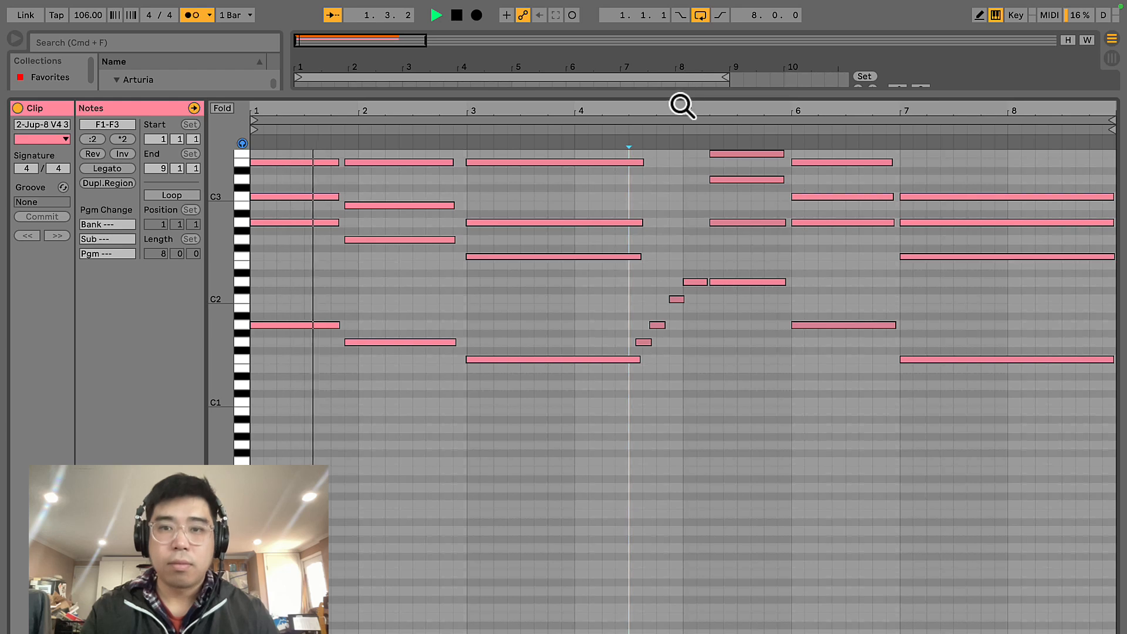
drag(680, 96, 700, 411)
scroll(710, 296, up, 2)
click(868, 222)
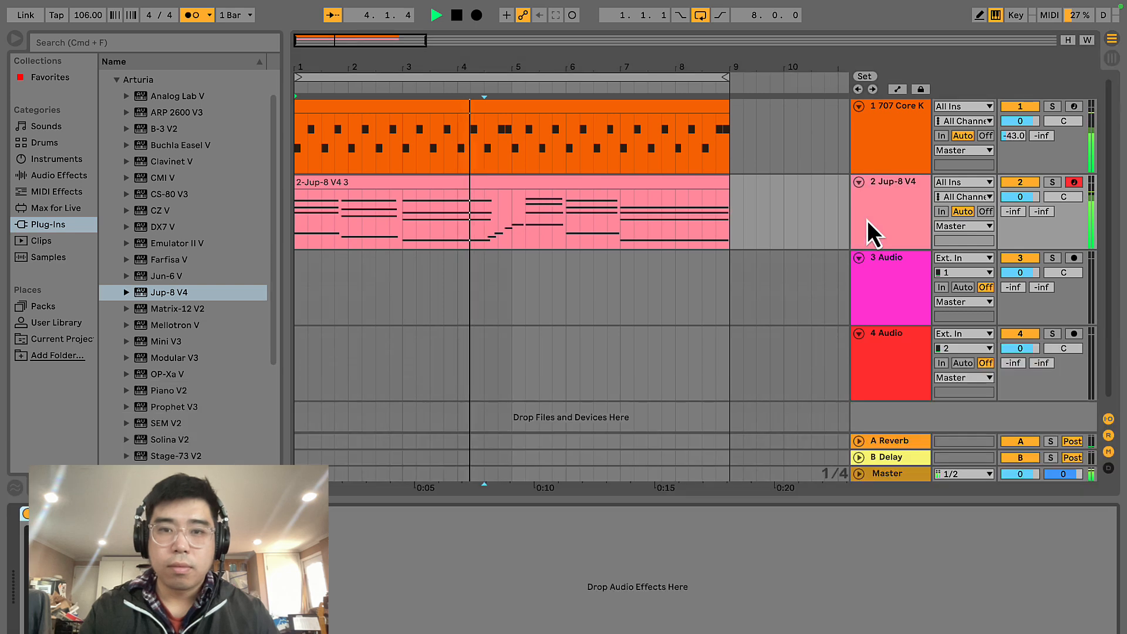
click(456, 22)
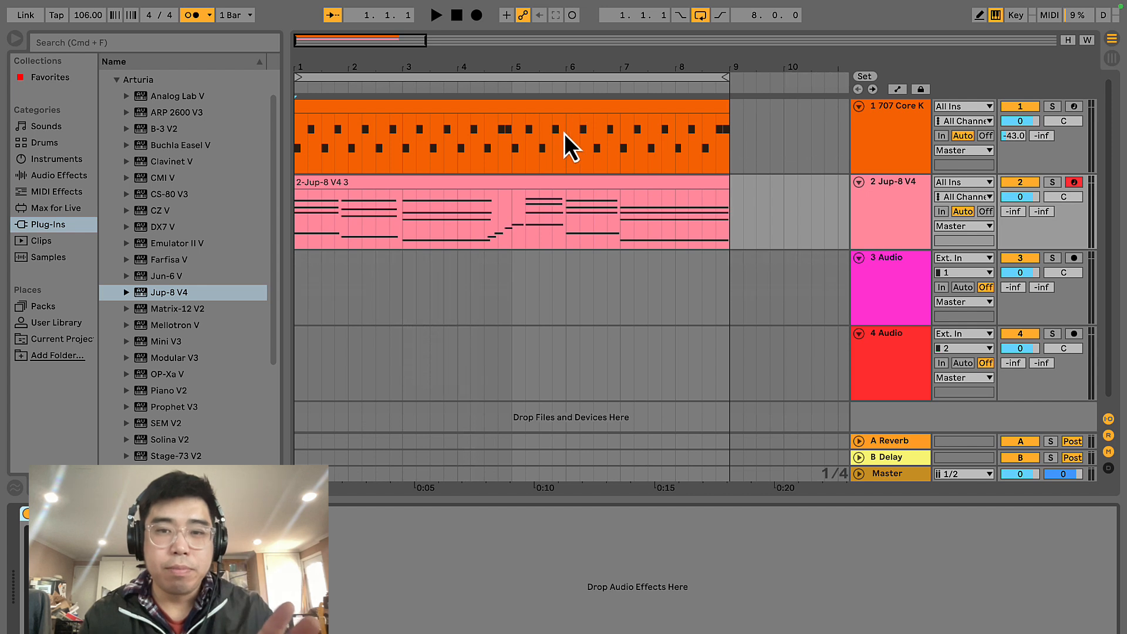
click(907, 182)
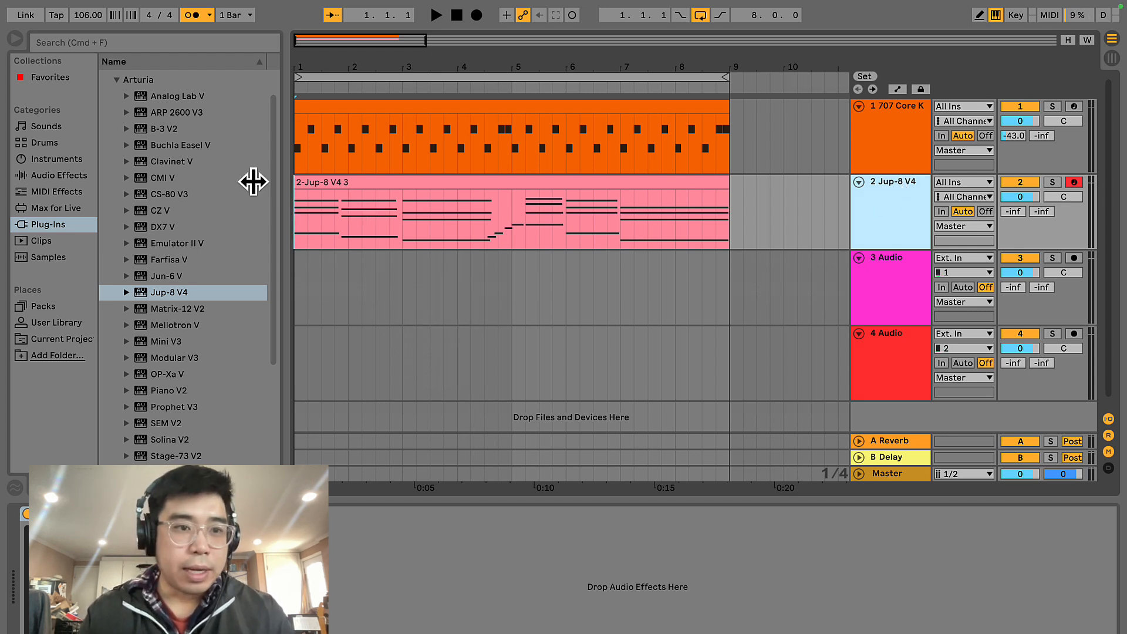
- Add a Compressor audio effect to the Jup-8 V4 track and turn off its makeup gain
click(50, 176)
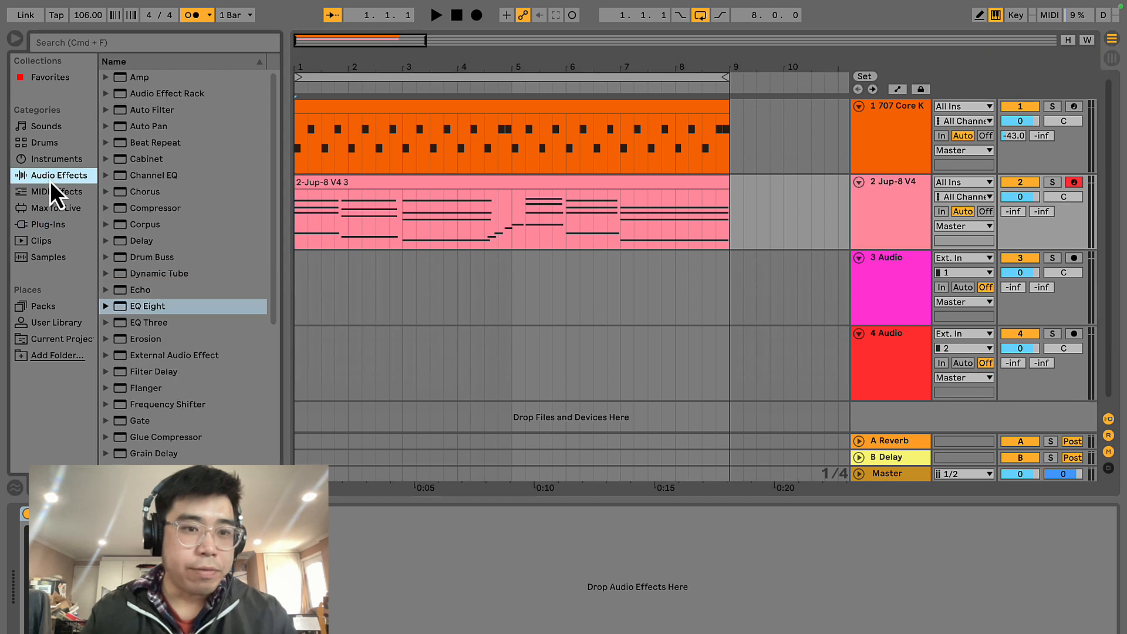
click(146, 209)
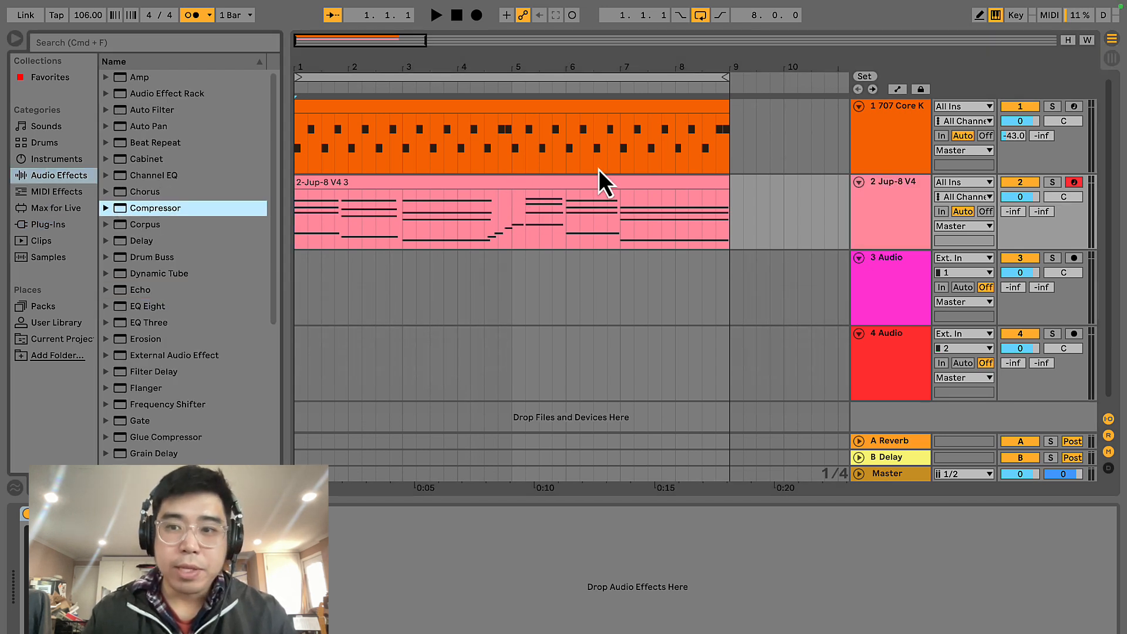
click(904, 221)
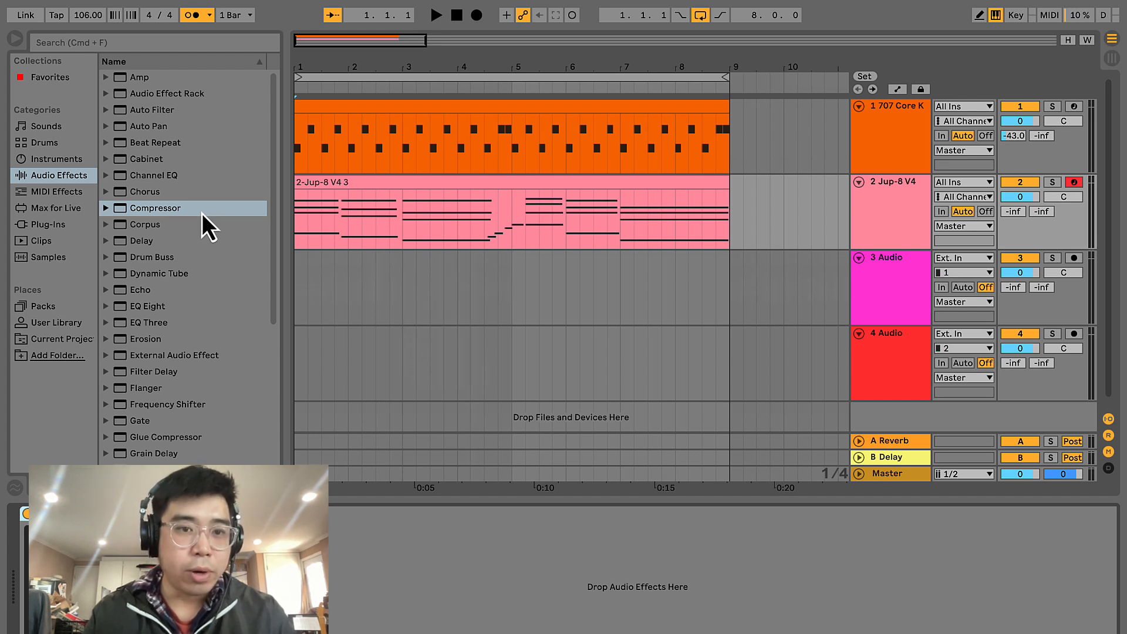
double_click(202, 212)
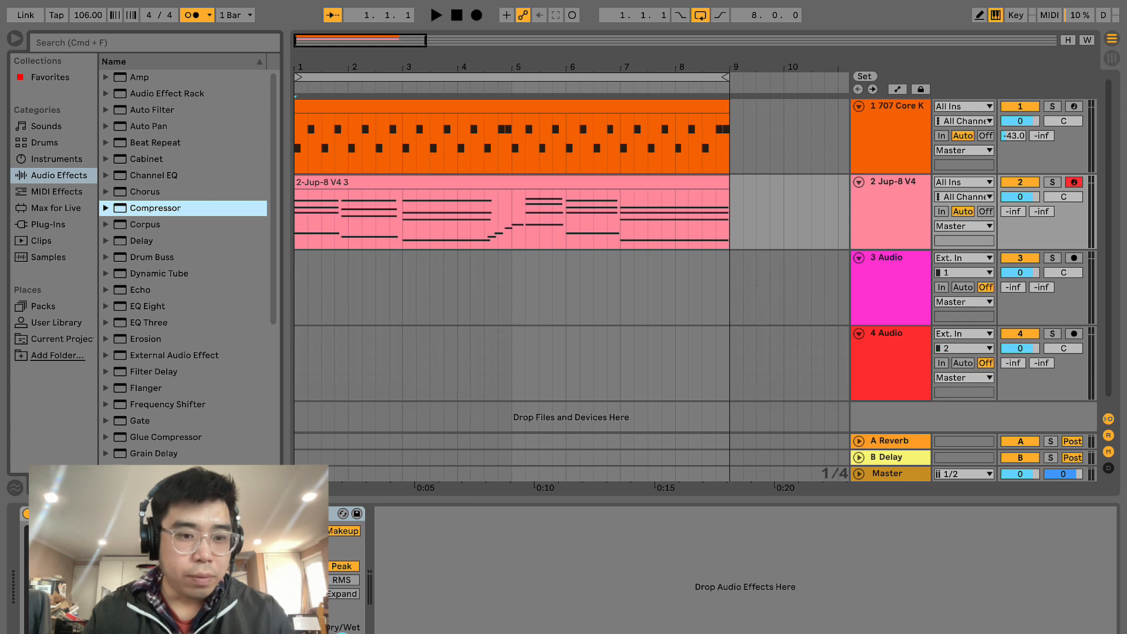
click(346, 514)
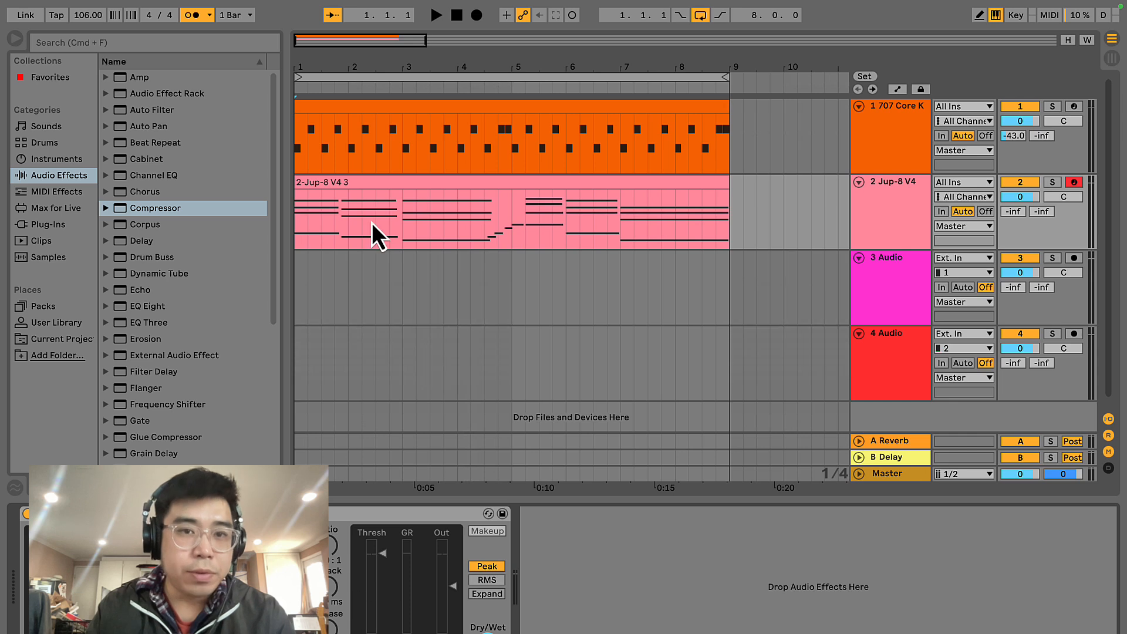
- Play the loop from bar 1 and lower the Compressor's threshold on the Jup-8 V4 track until gain reduction begins
click(439, 16)
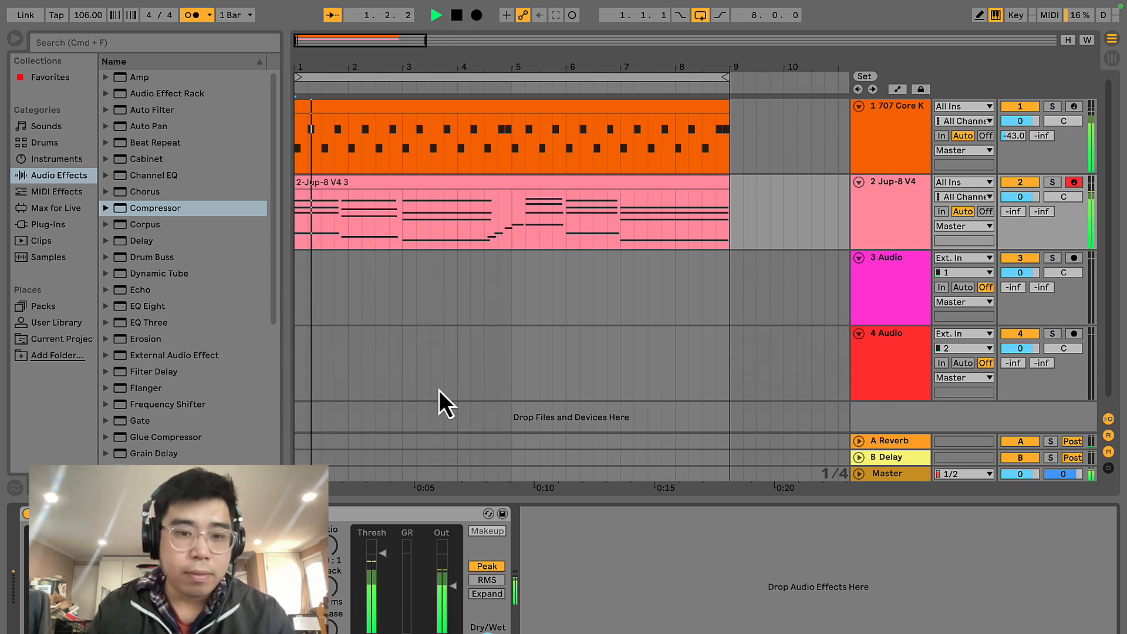
click(382, 555)
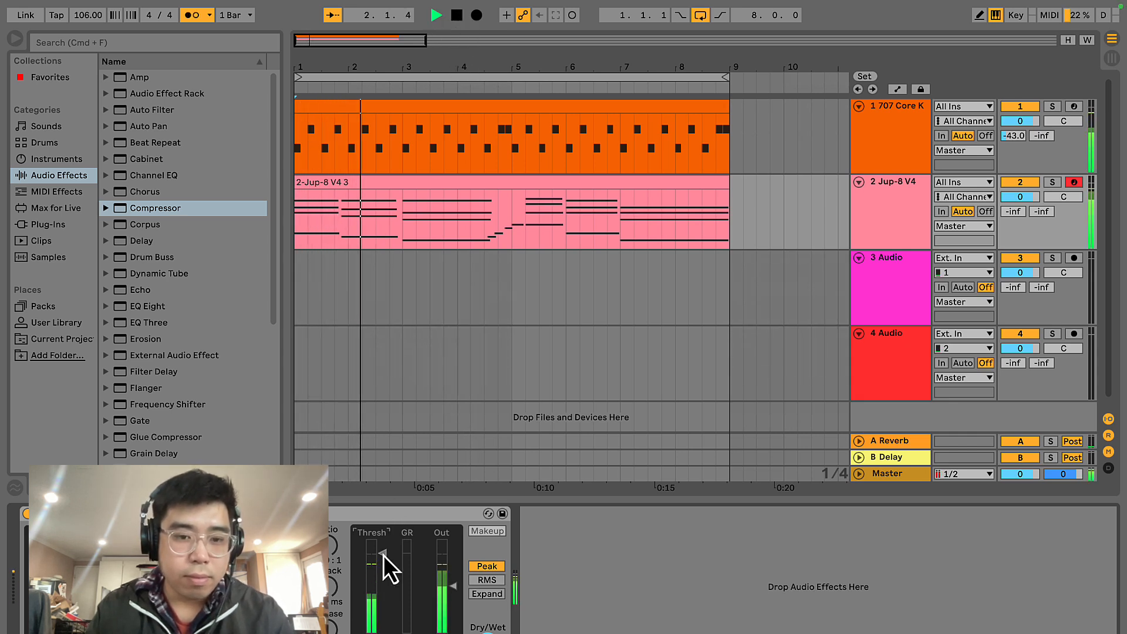
drag(378, 556, 384, 558)
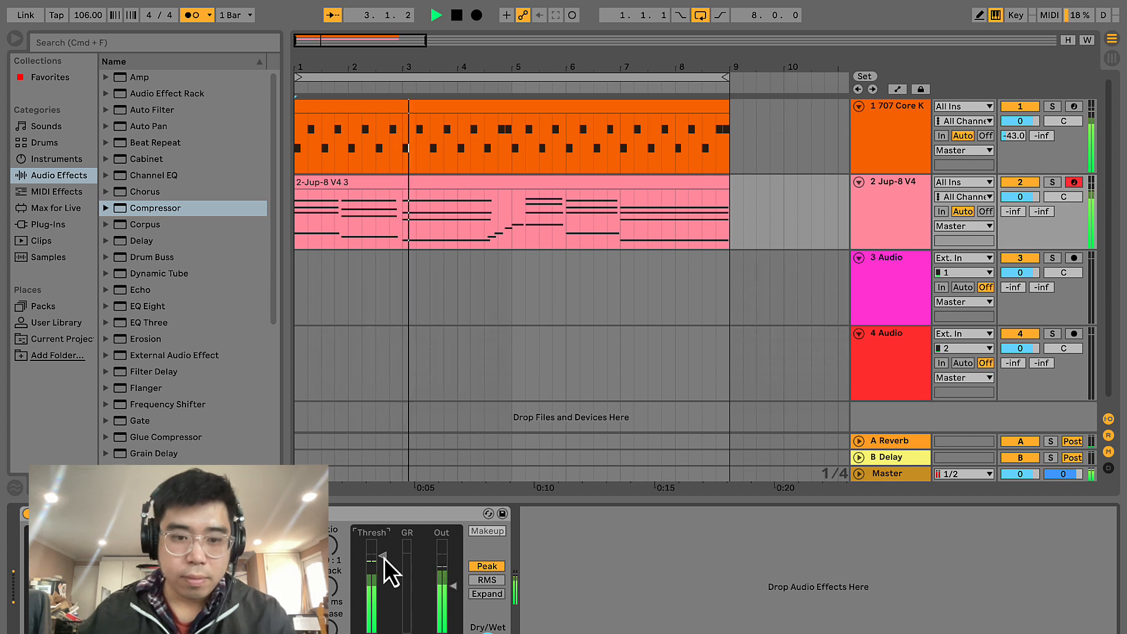
key(Down)
key(Down)
key(Down)
key(Down)
key(Down)
key(Down)
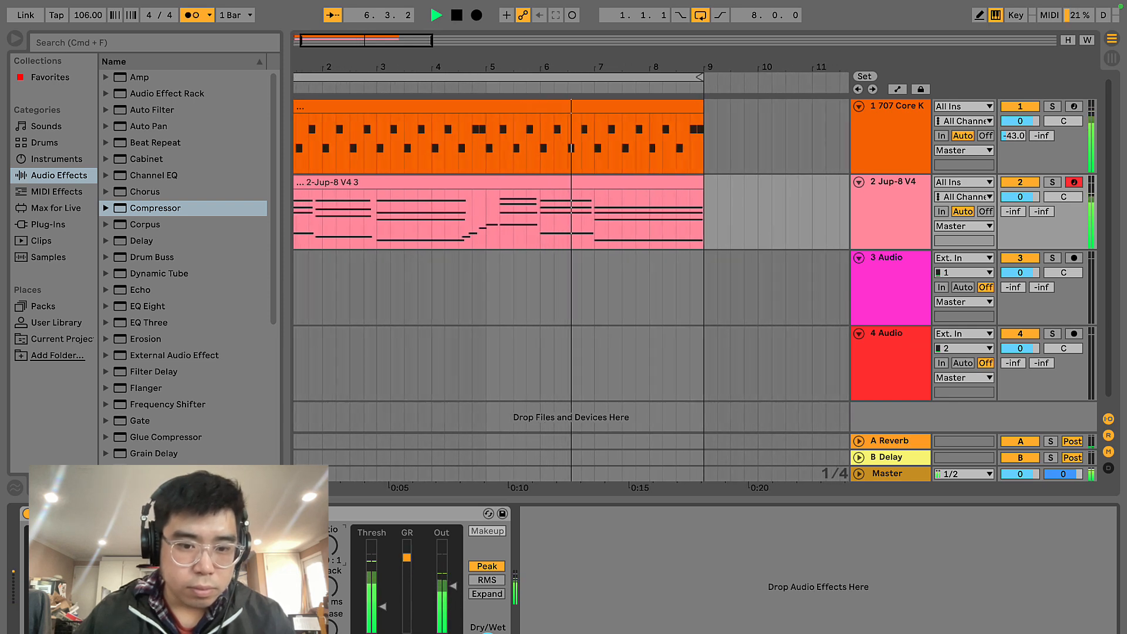
- Switch the Compressor to its transfer curve view and adjust the threshold point on the curve
click(344, 527)
click(344, 527)
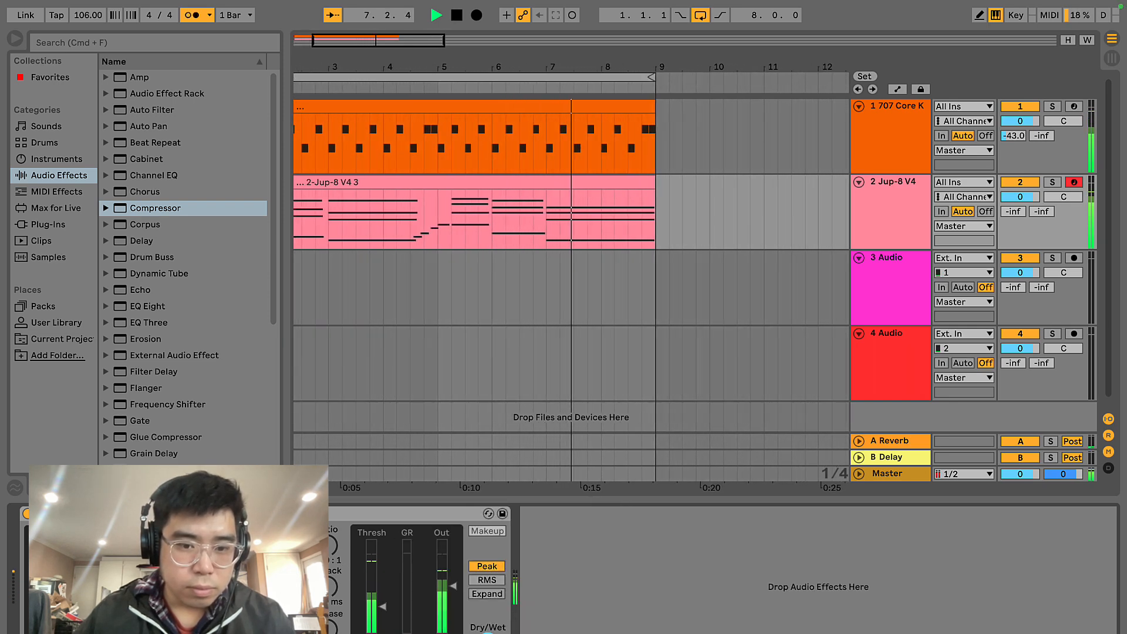
click(344, 527)
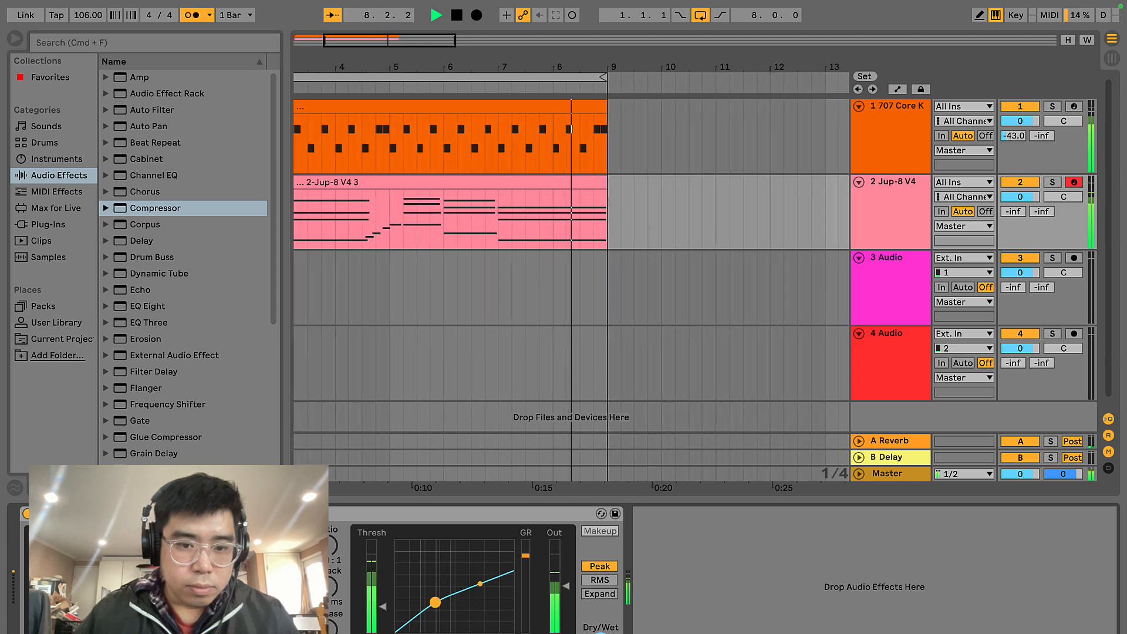
drag(433, 613, 435, 608)
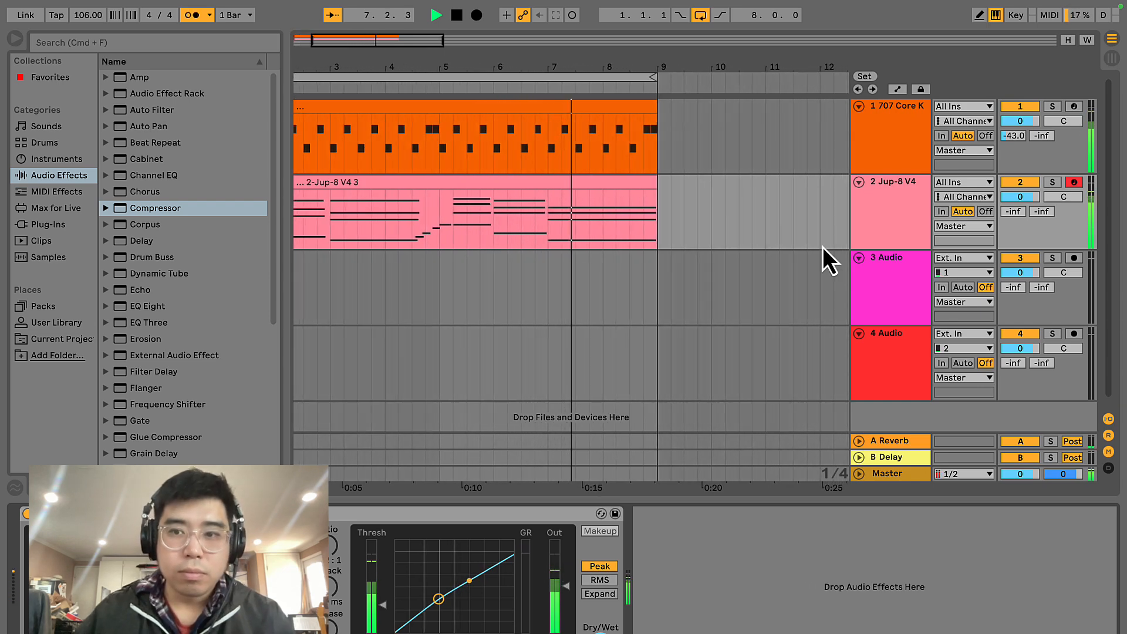
- Raise the Jup-8 V4 Compressor's ratio until the curve is flat above the threshold, fine-tune the threshold, and stop playback
click(874, 228)
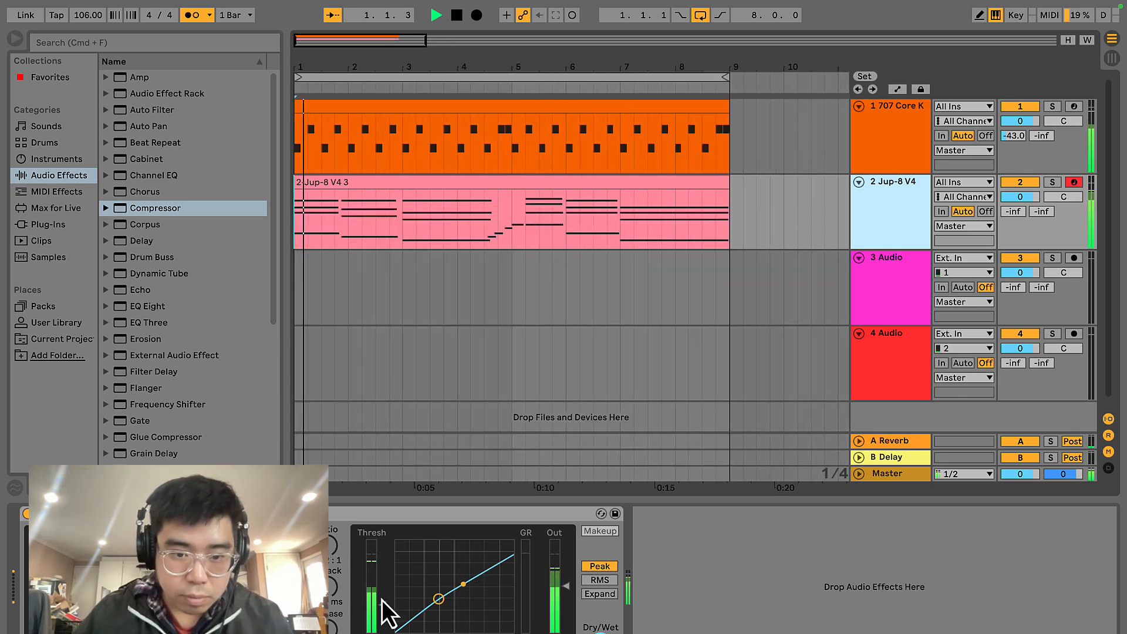
drag(381, 607, 379, 603)
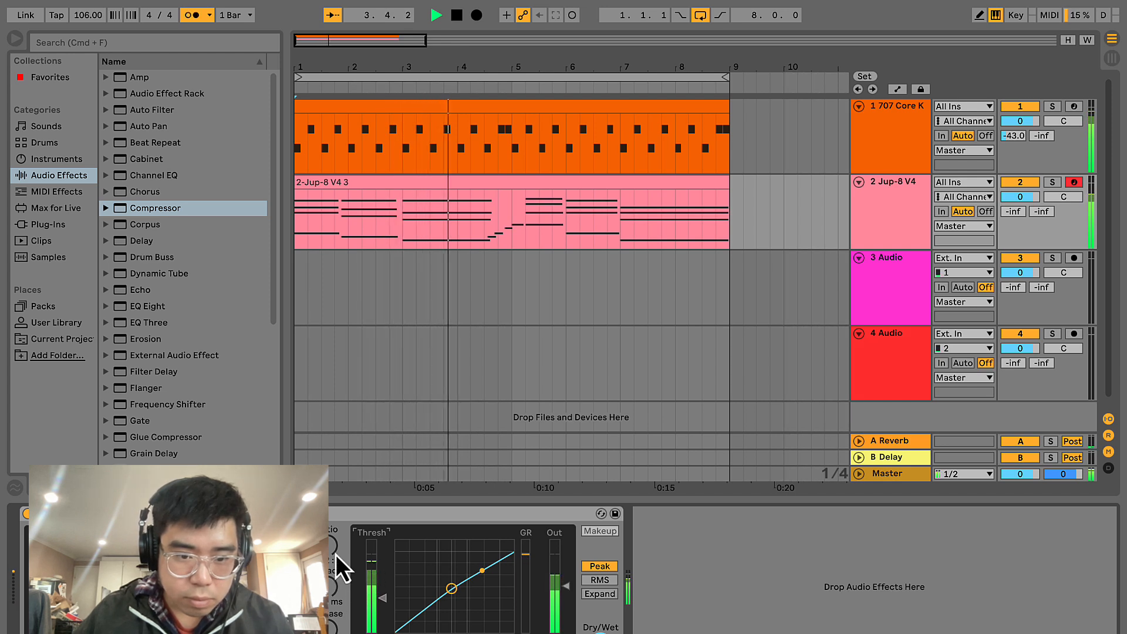
drag(336, 555, 329, 561)
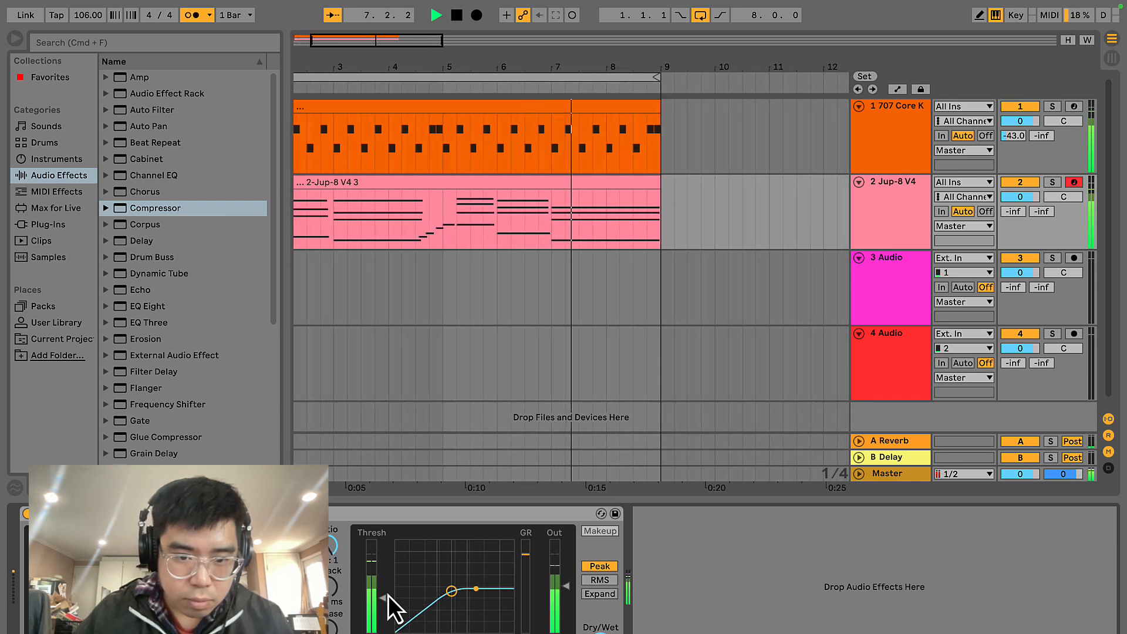
drag(387, 599, 385, 600)
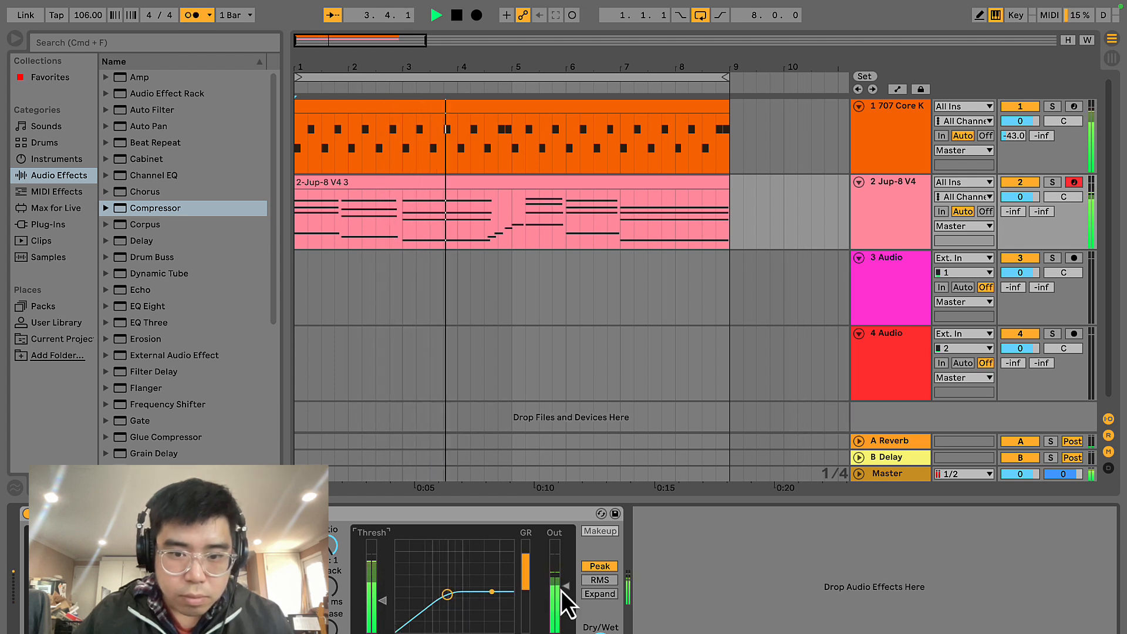
scroll(562, 589, up, 3)
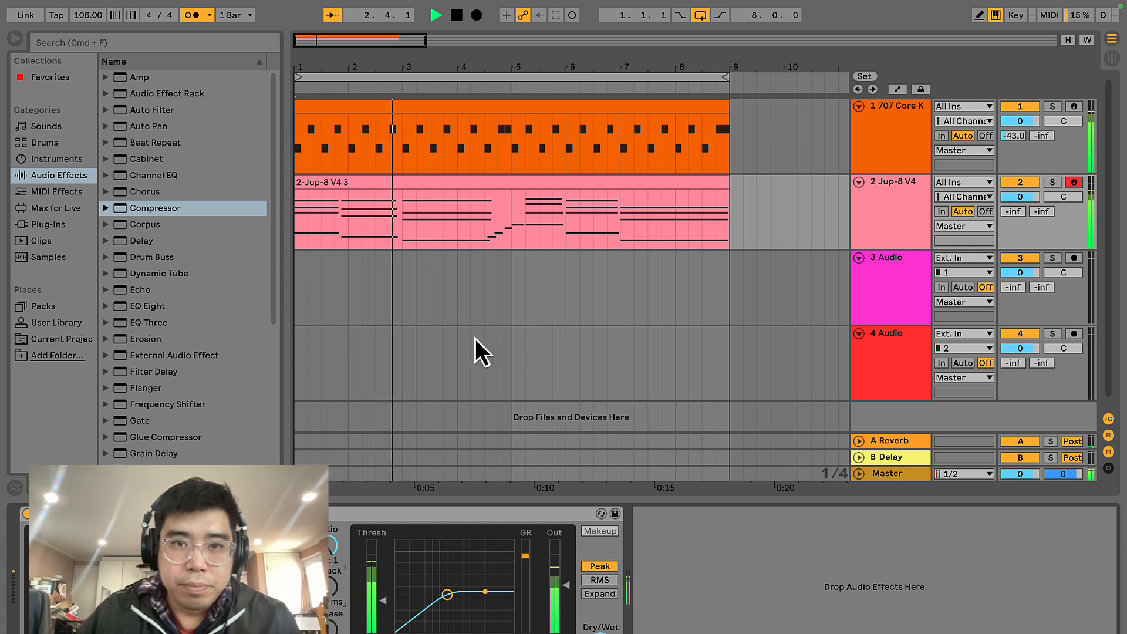
click(458, 18)
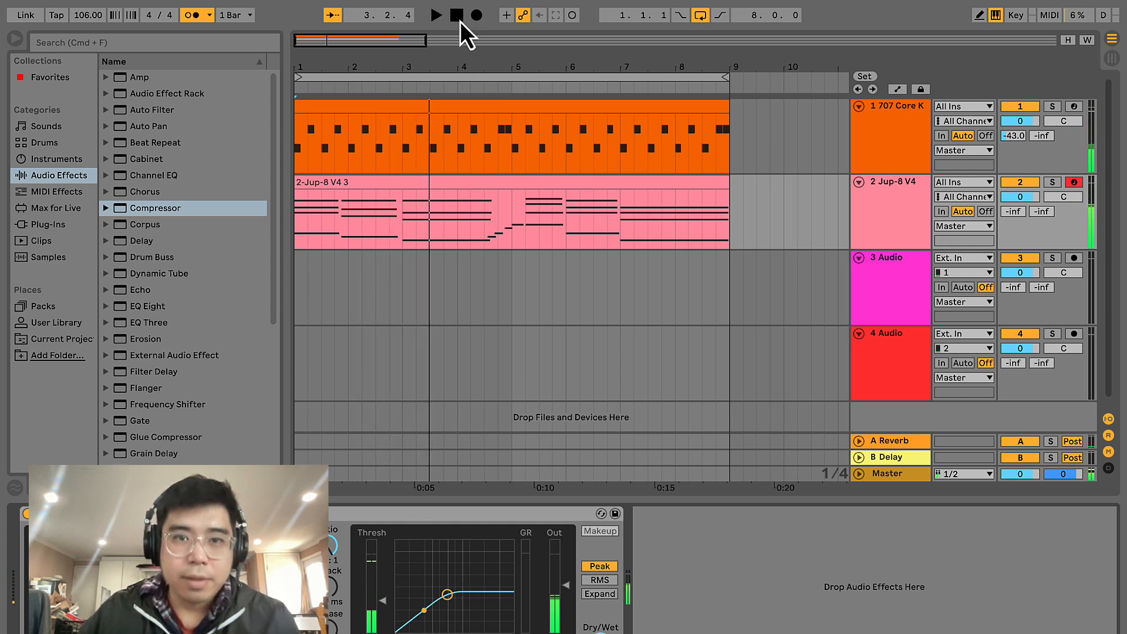
- Replay the drum and synth loop from bar 1 to listen to the compressed Jup-8 V4 chords, and stop playback
click(376, 515)
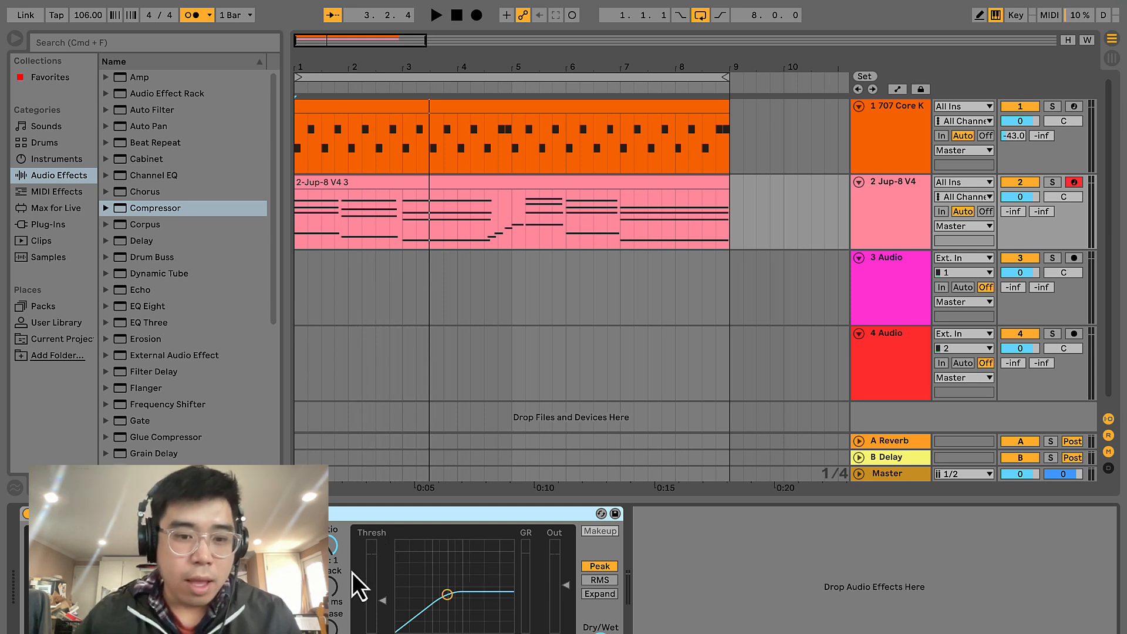
click(330, 553)
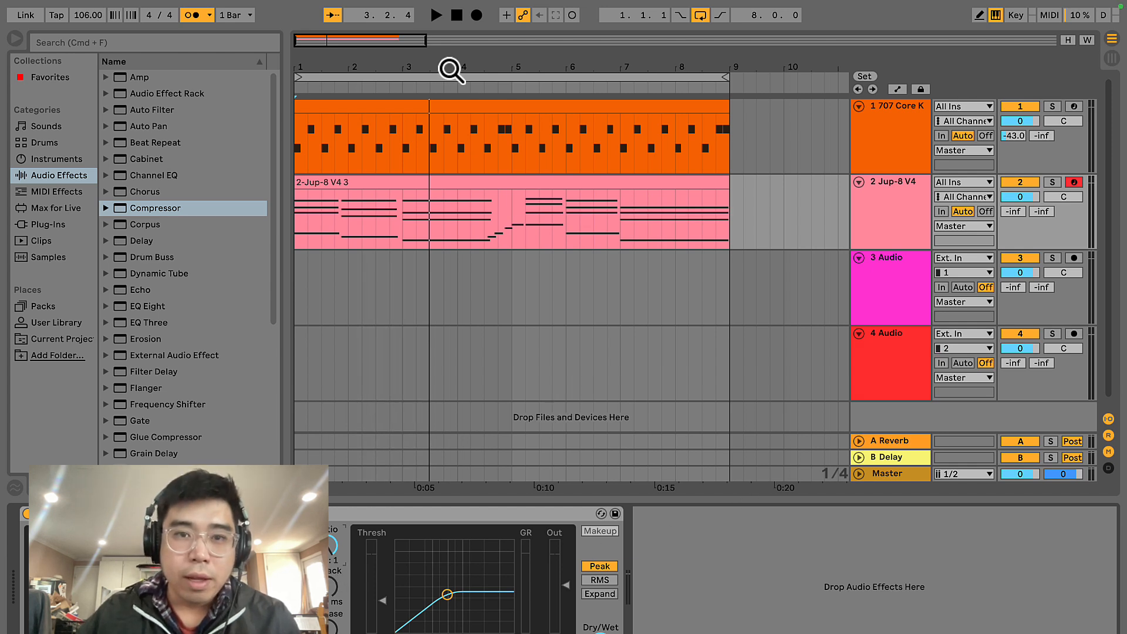
click(436, 15)
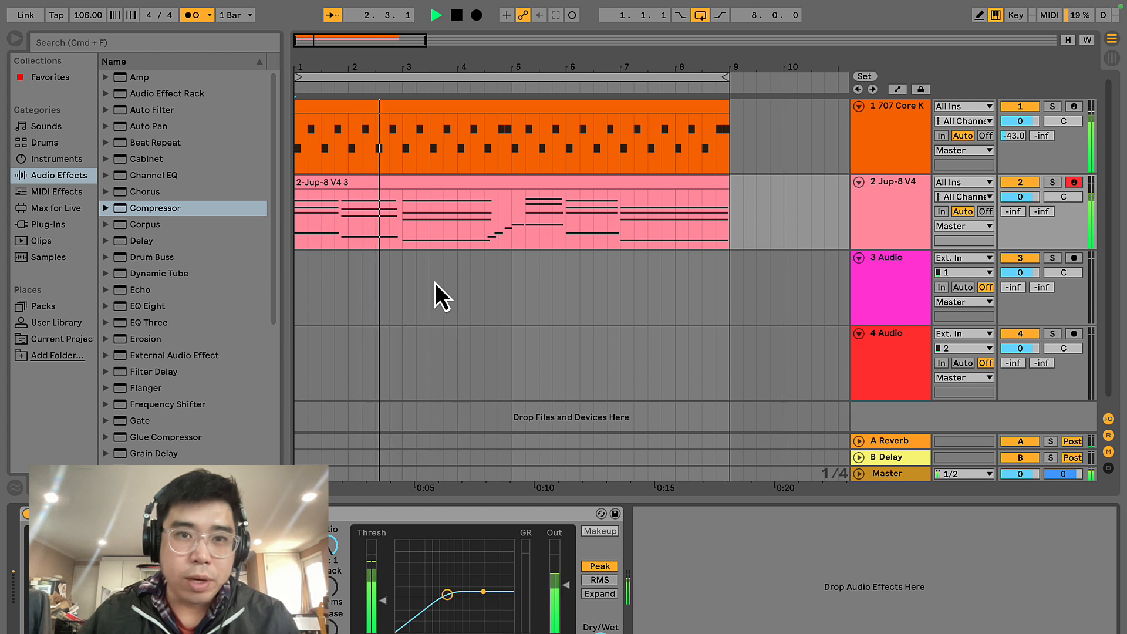
click(459, 20)
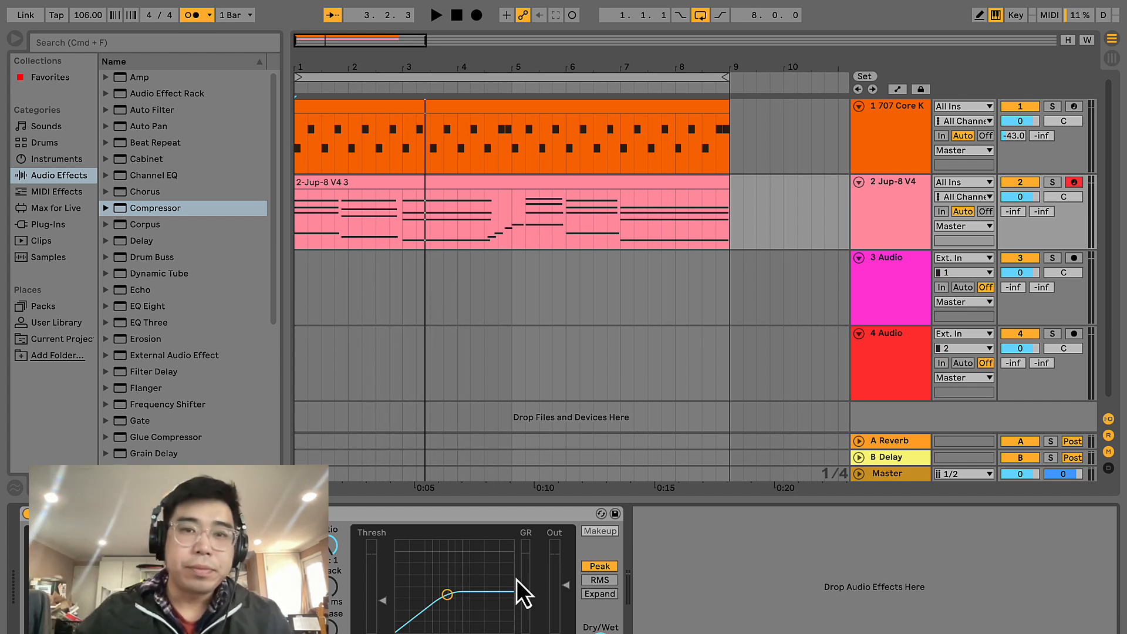
click(436, 16)
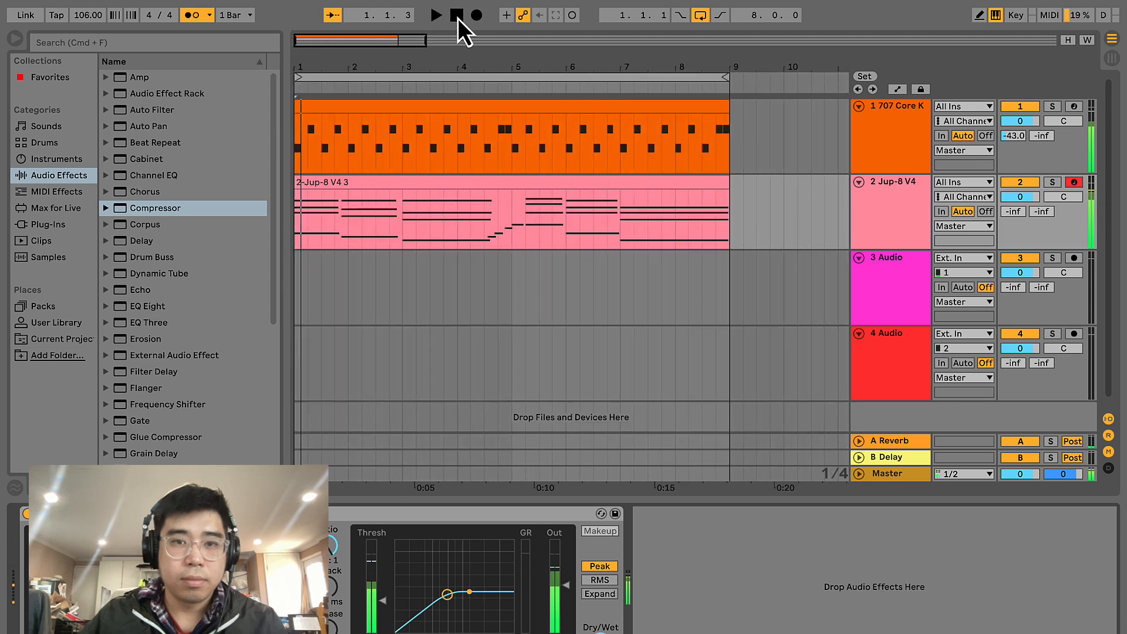
click(457, 15)
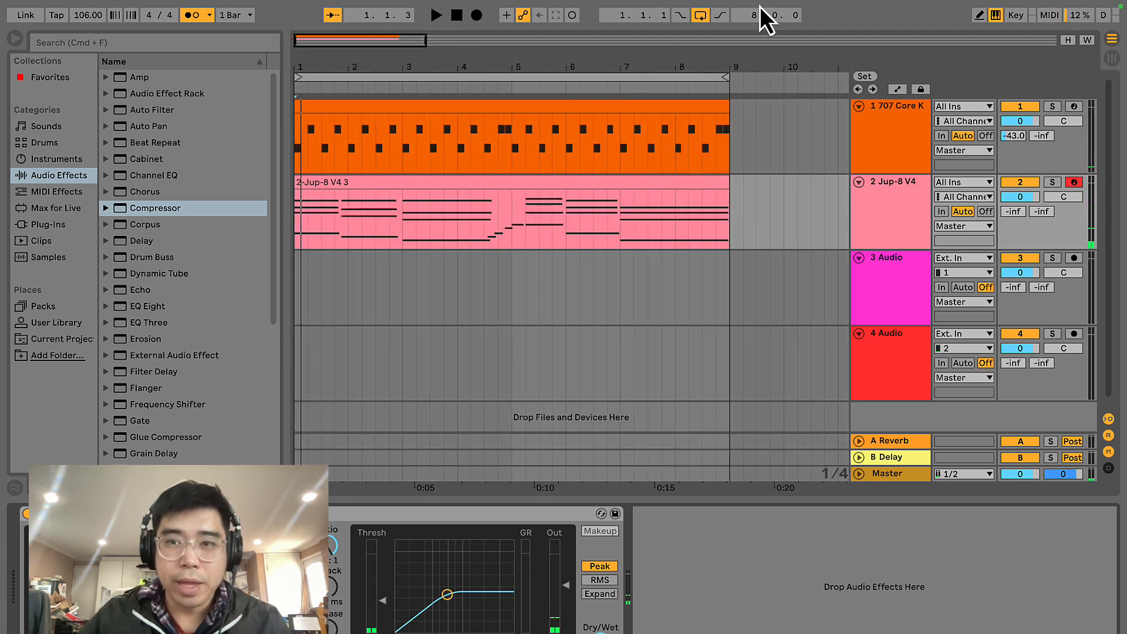
mouse_move(766, 3)
click(801, 9)
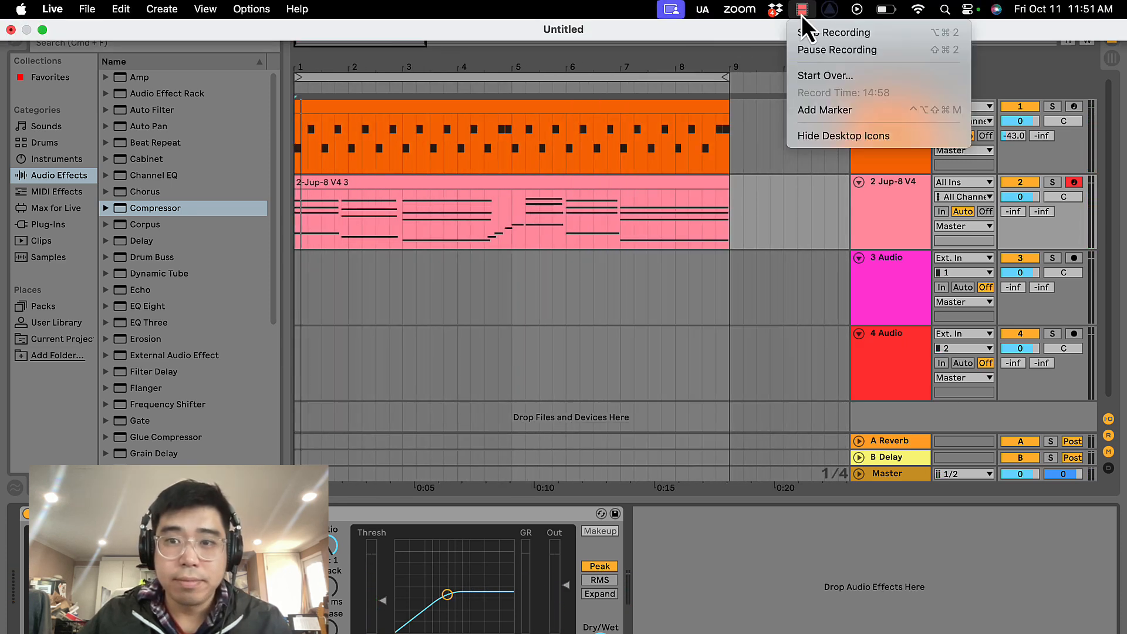